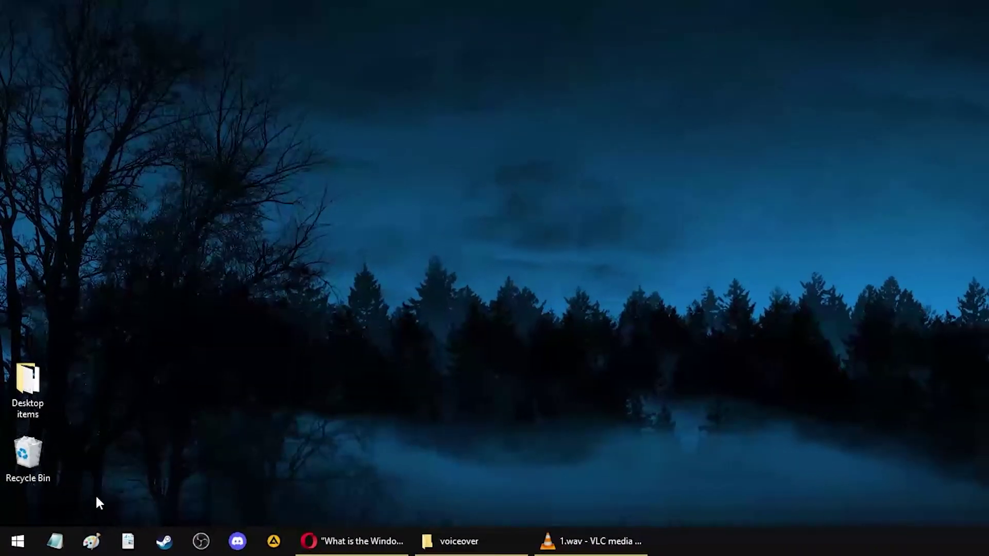
Launch Registry Editor by searching 'registry' and running regedit.
{"action": "left_click", "coordinate": [31, 536]}
{"action": "type", "text": "registry"}
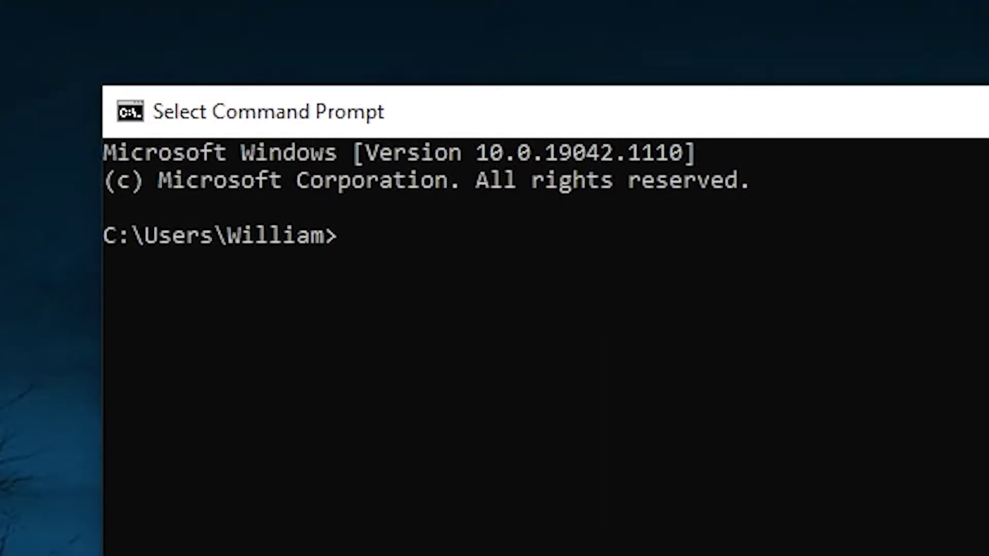
{"action": "type", "text": "regedit"}
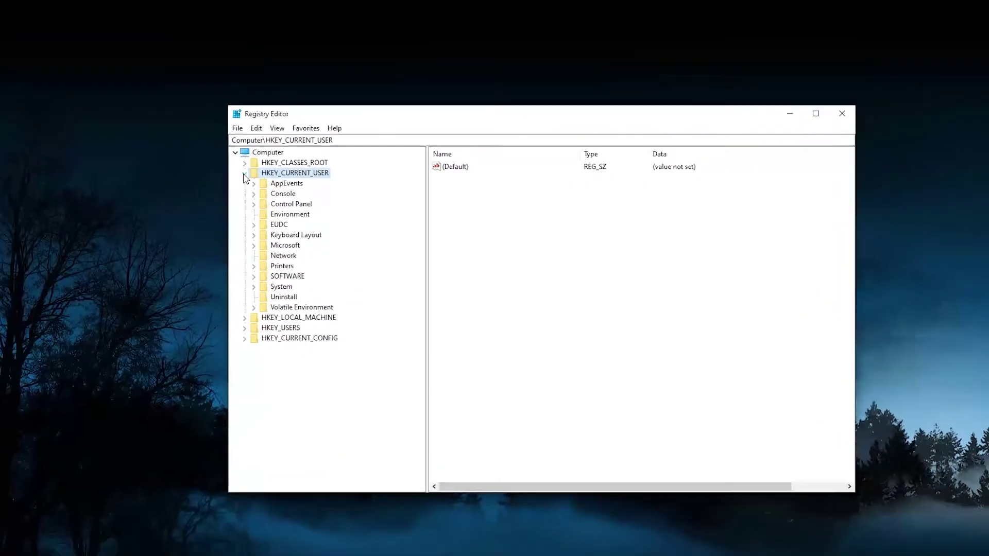
Collapse HKEY_CURRENT_USER and view each of the five root hives in turn.
{"action": "left_click", "coordinate": [255, 171]}
{"action": "left_click", "coordinate": [288, 166]}
{"action": "left_click", "coordinate": [288, 178]}
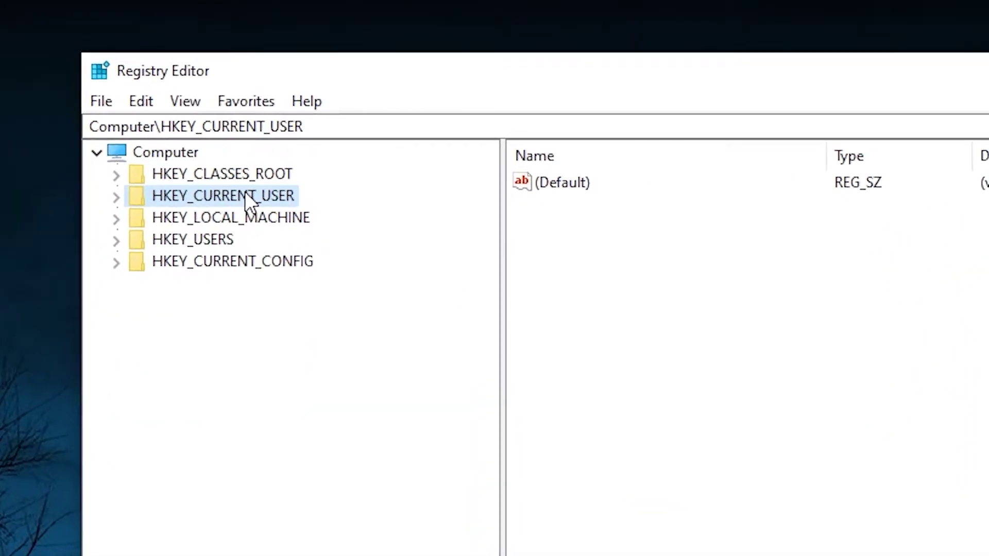
{"action": "left_click", "coordinate": [288, 193]}
{"action": "left_click", "coordinate": [222, 247]}
{"action": "left_click", "coordinate": [222, 267]}
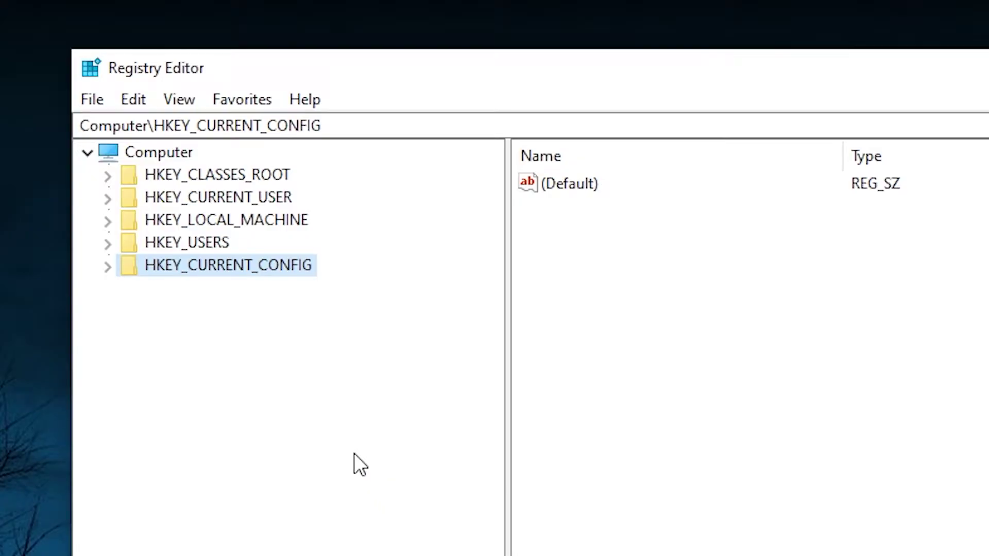
Expand HKEY_CLASSES_ROOT and .3fr, then open the ._vwinxsln140 key and its (Default) value.
{"action": "left_click", "coordinate": [103, 175]}
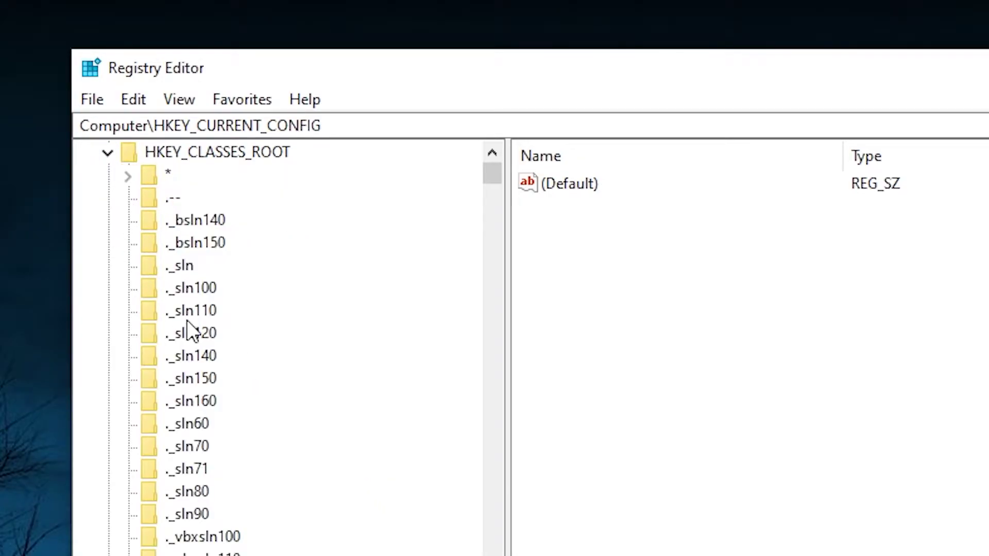
{"action": "scroll", "coordinate": [192, 333], "scroll_direction": "down", "scroll_amount": 10}
{"action": "scroll", "coordinate": [187, 326], "scroll_direction": "down", "scroll_amount": 6}
{"action": "left_click", "coordinate": [129, 222]}
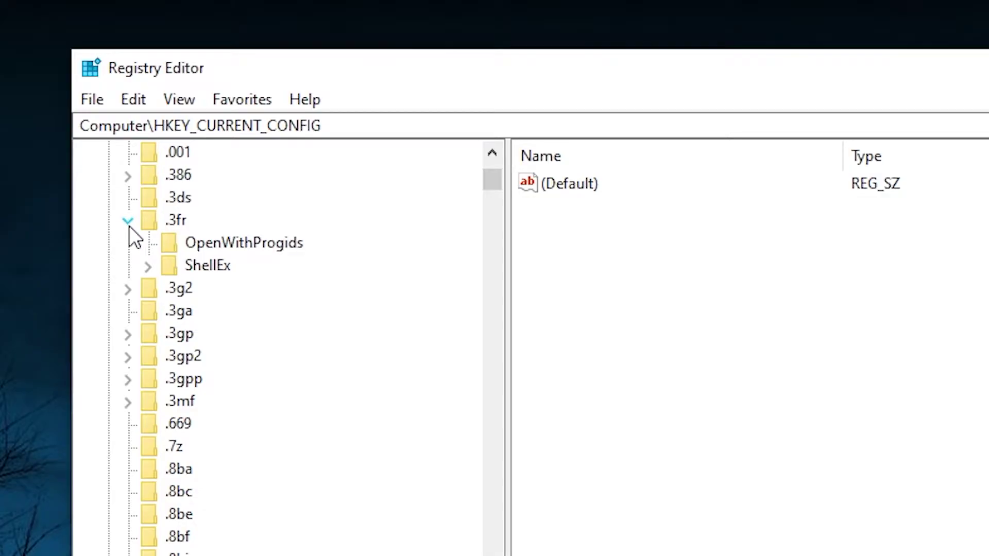
{"action": "left_click", "coordinate": [129, 265]}
{"action": "scroll", "coordinate": [122, 338], "scroll_direction": "up", "scroll_amount": 5}
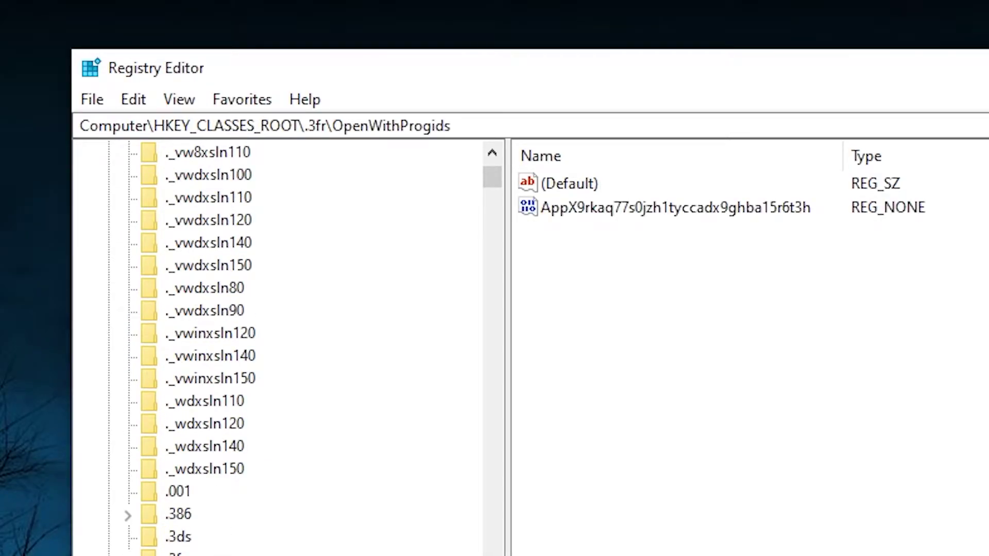
{"action": "left_click", "coordinate": [208, 356]}
{"action": "scroll", "coordinate": [208, 357], "scroll_direction": "up", "scroll_amount": 2}
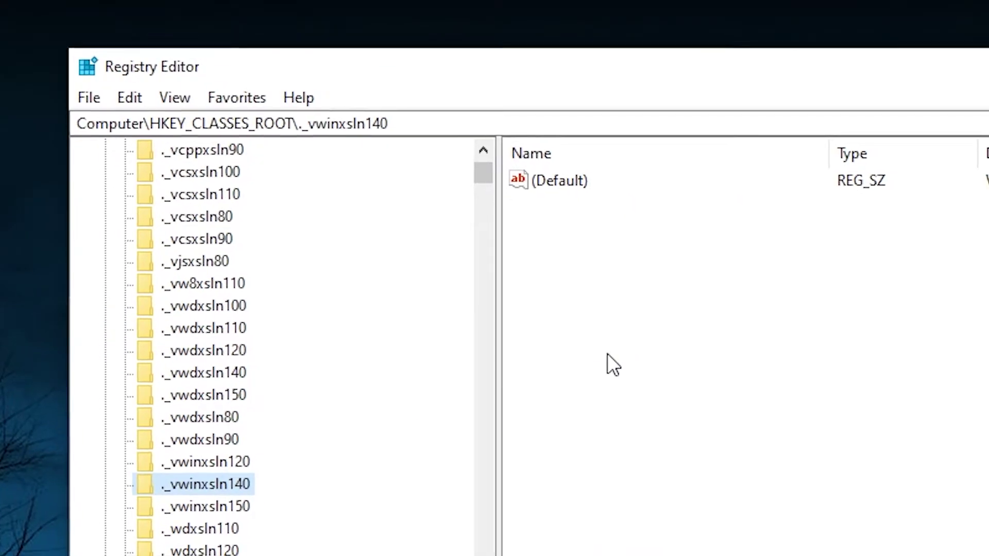
{"action": "left_click_drag", "start_coordinate": [647, 252], "coordinate": [546, 184]}
{"action": "mouse_move", "coordinate": [486, 190]}
{"action": "left_mouse_down"}
{"action": "mouse_move", "coordinate": [470, 176]}
{"action": "mouse_move", "coordinate": [490, 206]}
{"action": "left_mouse_up"}
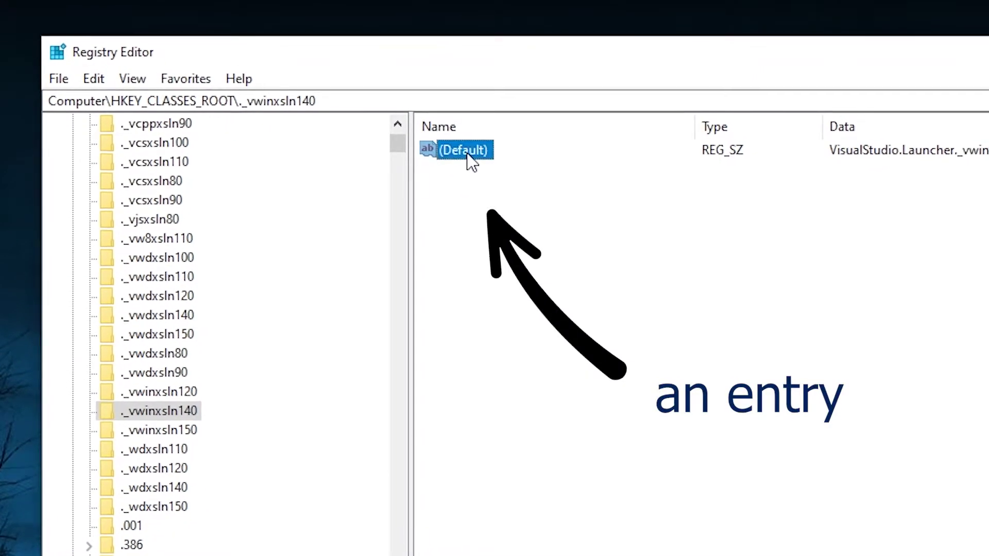
{"action": "double_click", "coordinate": [478, 157]}
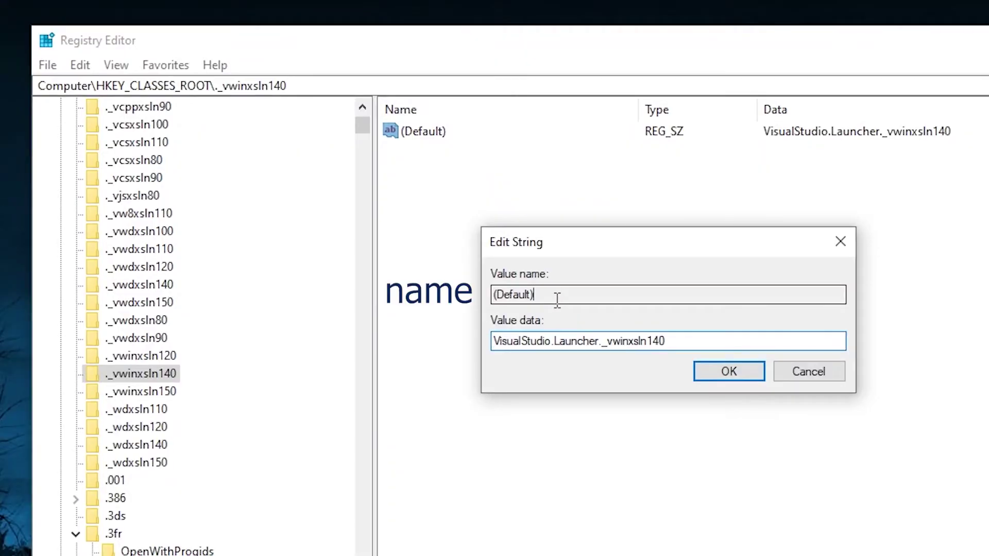
{"action": "left_click_drag", "start_coordinate": [565, 303], "coordinate": [501, 300]}
{"action": "left_click_drag", "start_coordinate": [712, 348], "coordinate": [430, 345]}
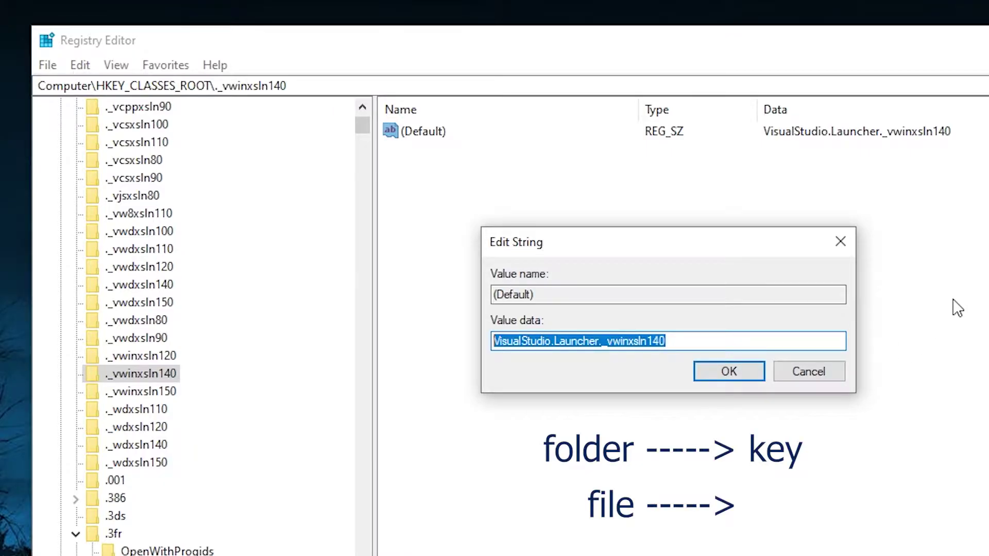
{"action": "left_click", "coordinate": [811, 371]}
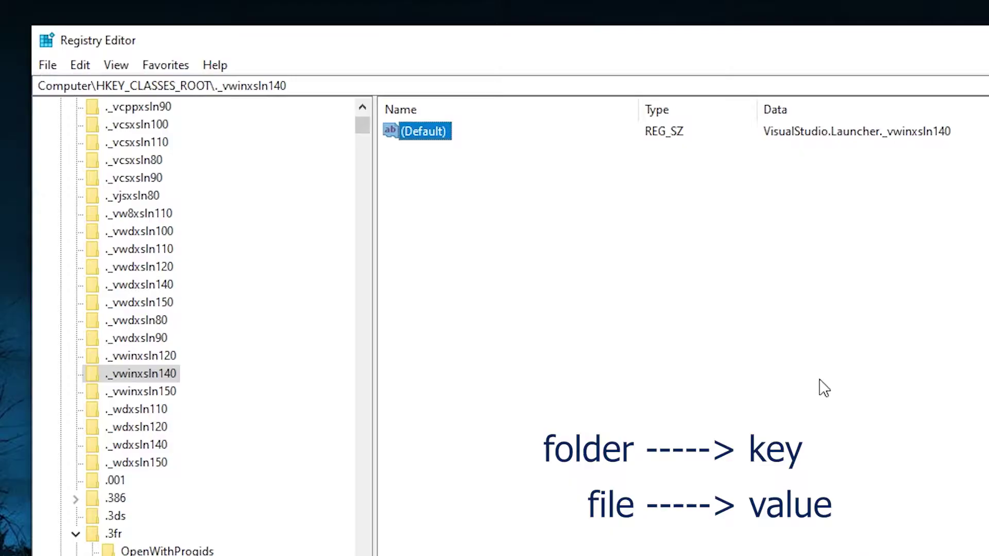
{"action": "left_click", "coordinate": [858, 291]}
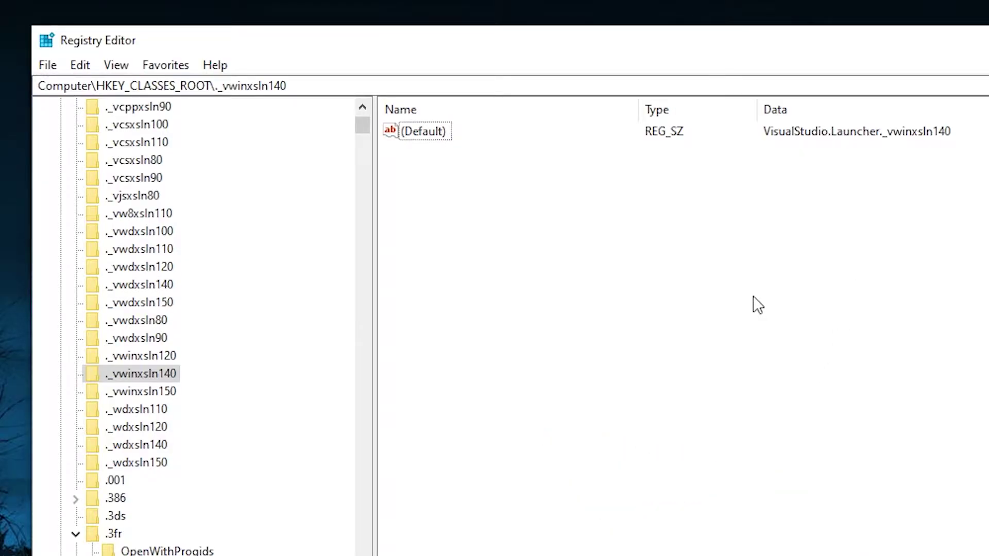
Bring up the New submenu from the value pane's context menu.
{"action": "right_click", "coordinate": [469, 271]}
{"action": "mouse_move", "coordinate": [487, 282]}
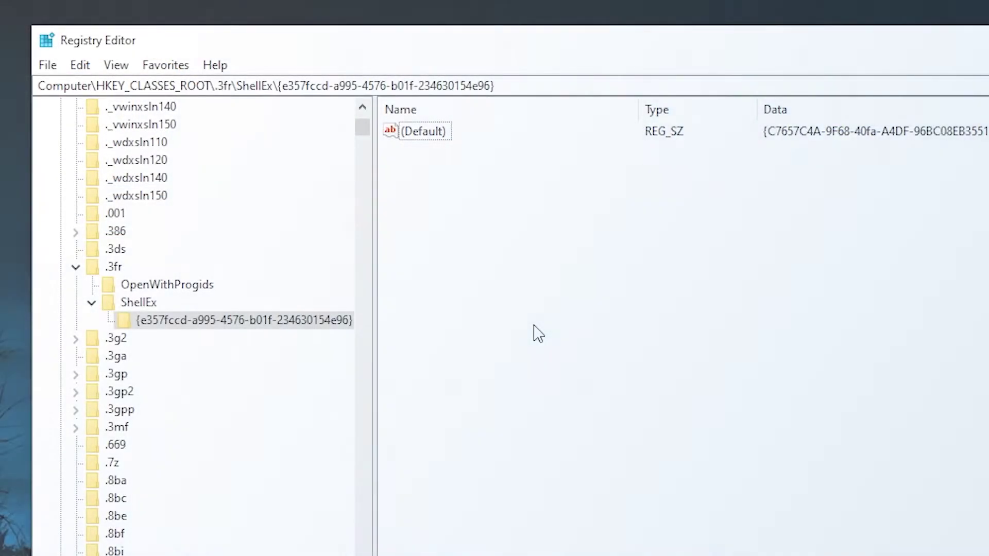
Create a new subkey named Downloads under the GUID key.
{"action": "right_click", "coordinate": [534, 327]}
{"action": "mouse_move", "coordinate": [559, 343]}
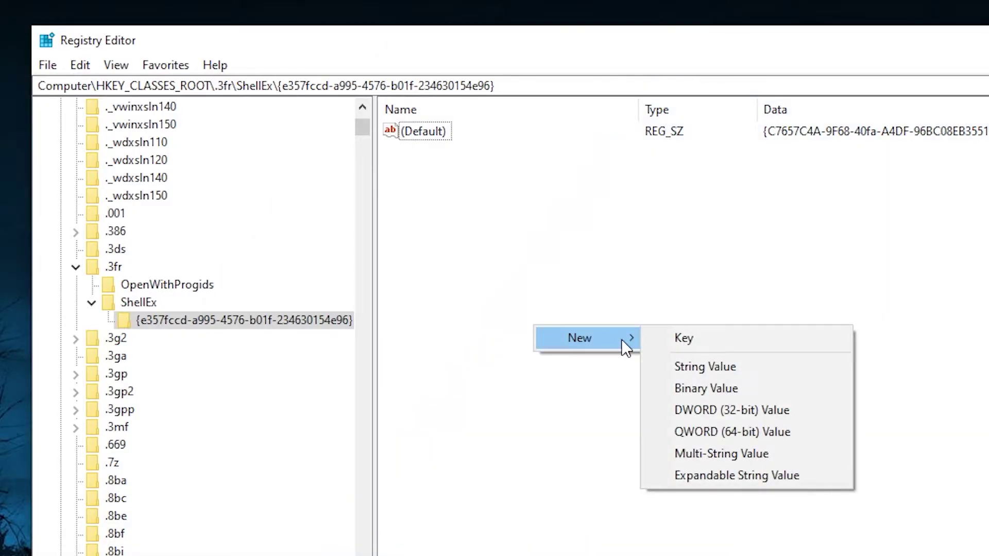
{"action": "left_click", "coordinate": [676, 339]}
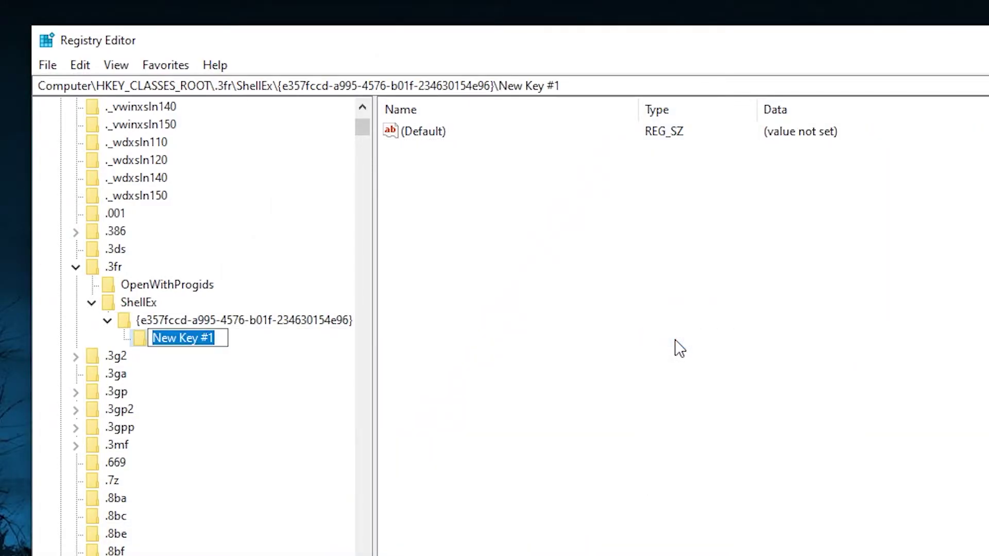
{"action": "type", "text": "Downloads"}
{"action": "key", "text": "Return"}
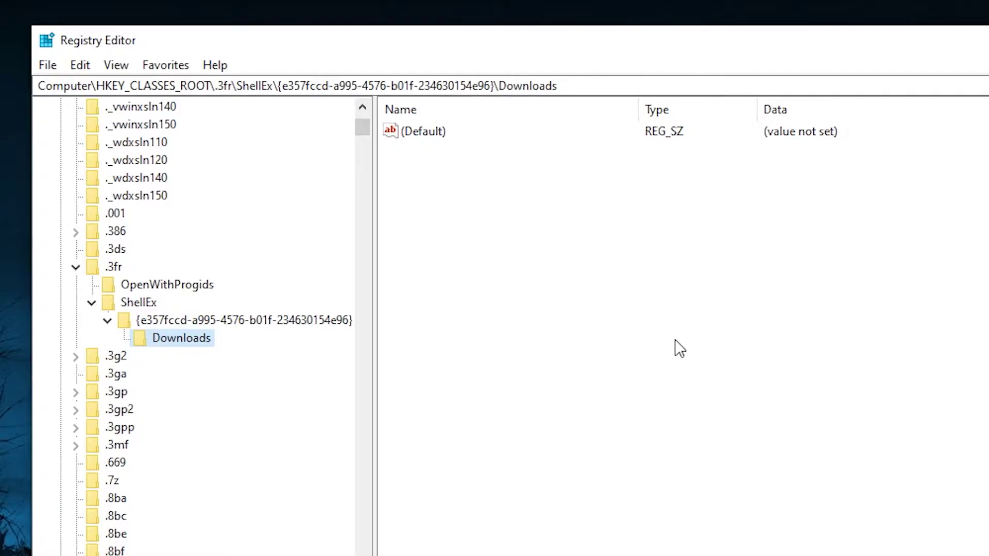
Add a DownloadLocation string value in Downloads set to the user's Documents path.
{"action": "right_click", "coordinate": [543, 262]}
{"action": "mouse_move", "coordinate": [616, 276]}
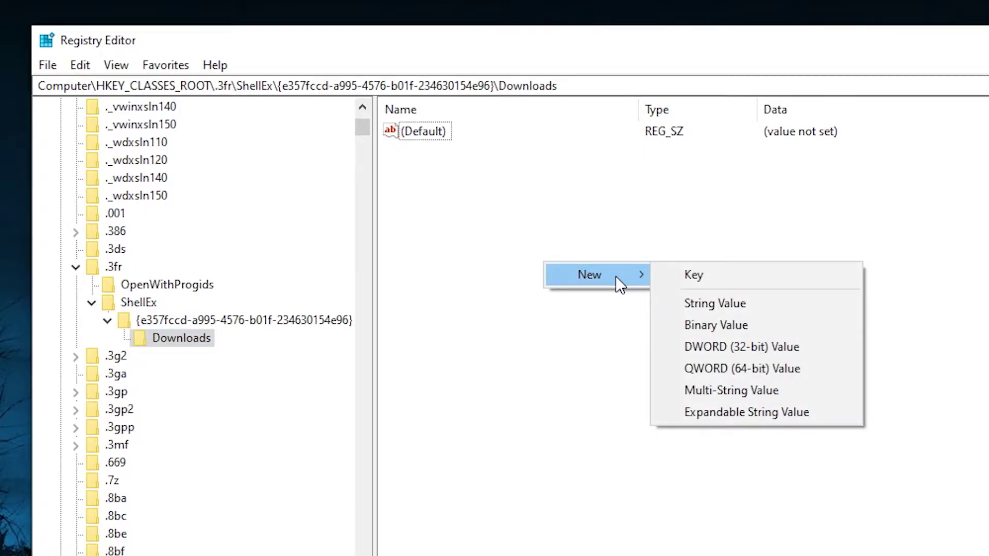
{"action": "left_click", "coordinate": [713, 302]}
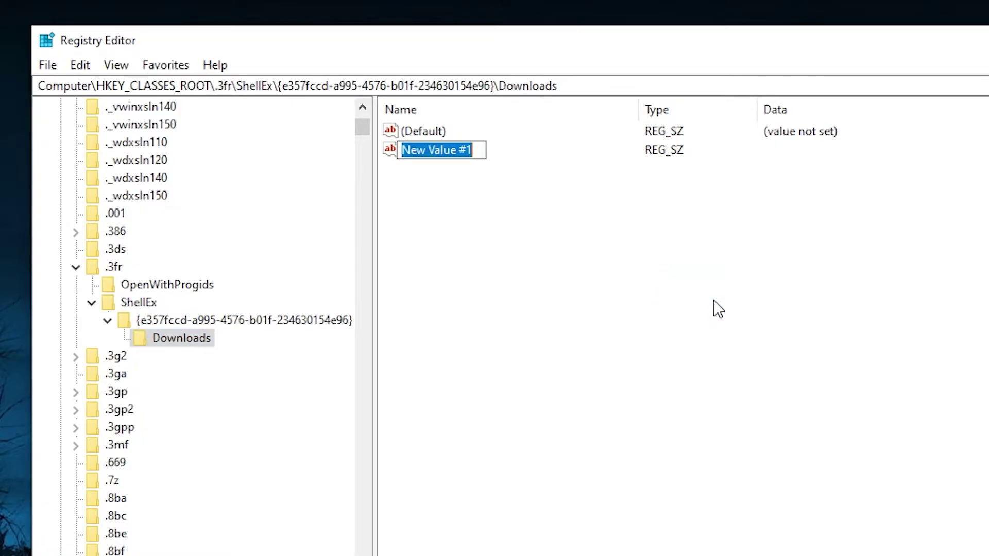
{"action": "type", "text": "DownloadLocation"}
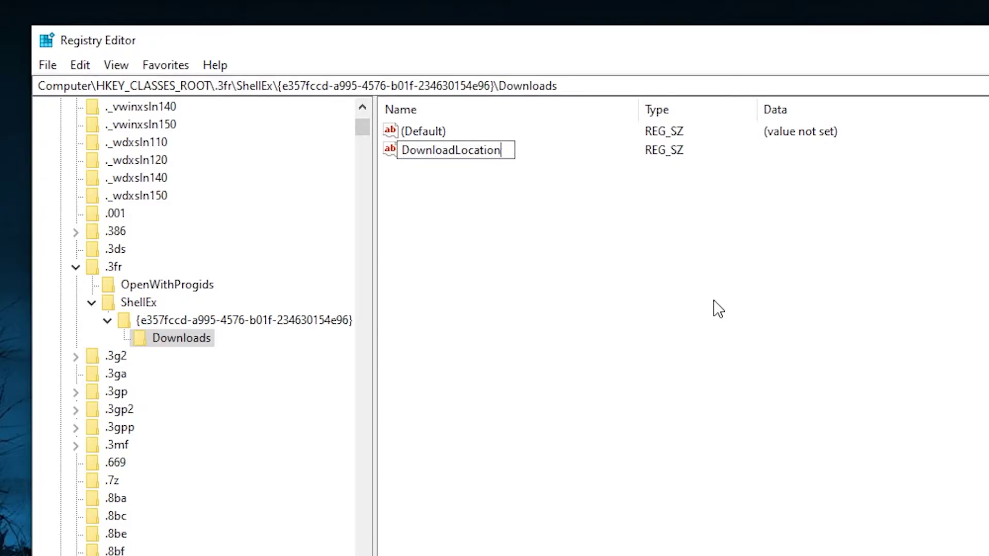
{"action": "key", "text": "Return"}
{"action": "key", "text": "Return"}
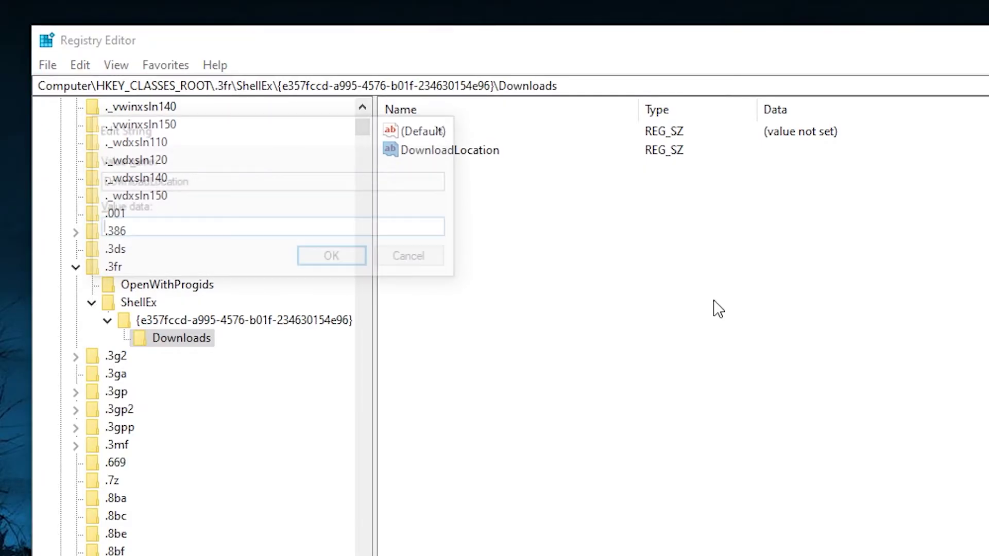
{"action": "type", "text": "C:\\Users\\William\\Documents"}
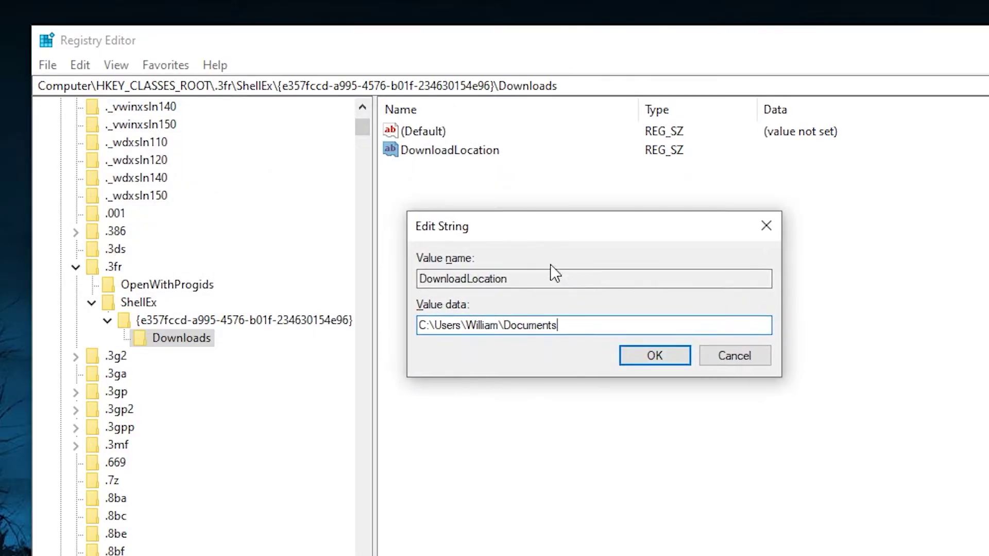
{"action": "left_click_drag", "start_coordinate": [549, 271], "coordinate": [410, 274]}
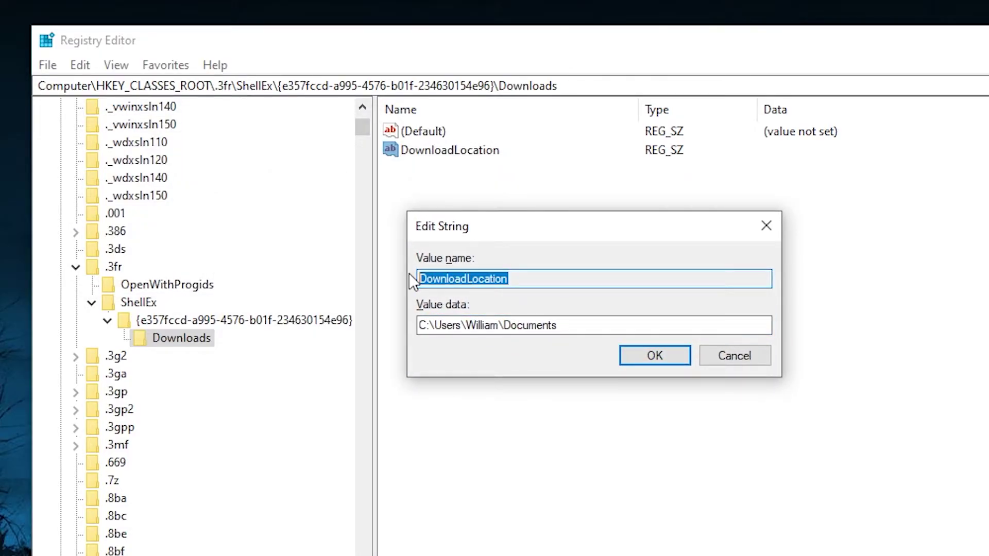
{"action": "left_click_drag", "start_coordinate": [561, 324], "coordinate": [403, 322]}
{"action": "left_click", "coordinate": [660, 360]}
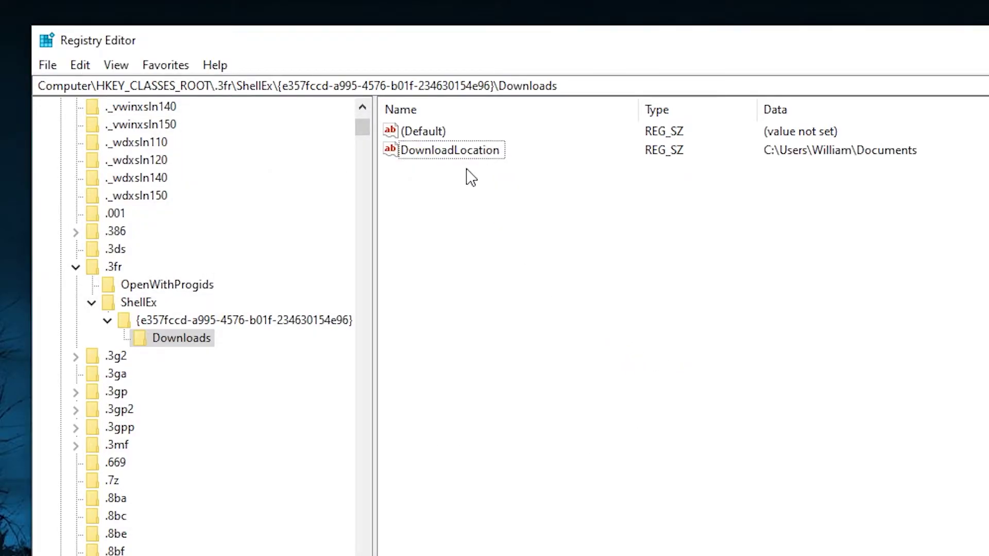
{"action": "left_click", "coordinate": [461, 151]}
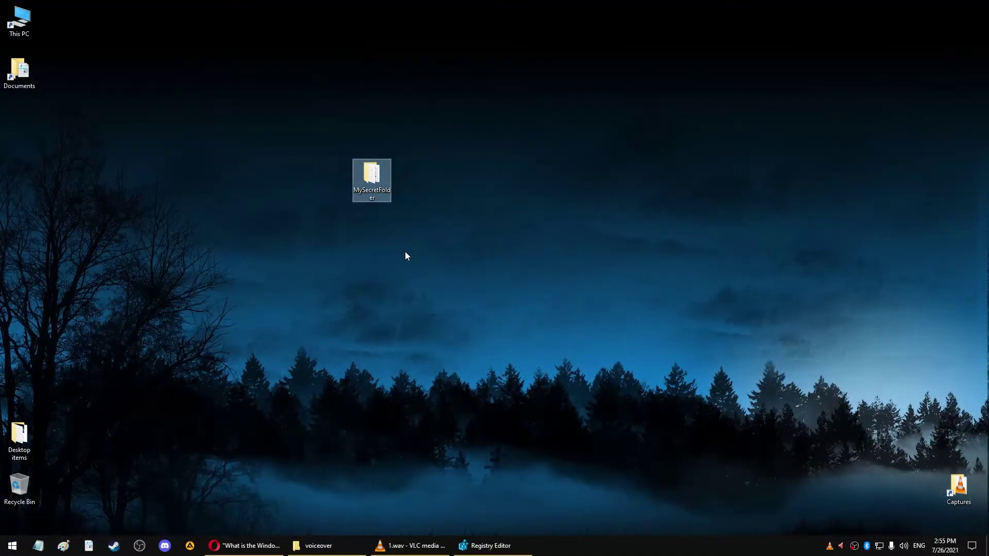
Open MySecretFolder and look over its files.
{"action": "double_click", "coordinate": [371, 177]}
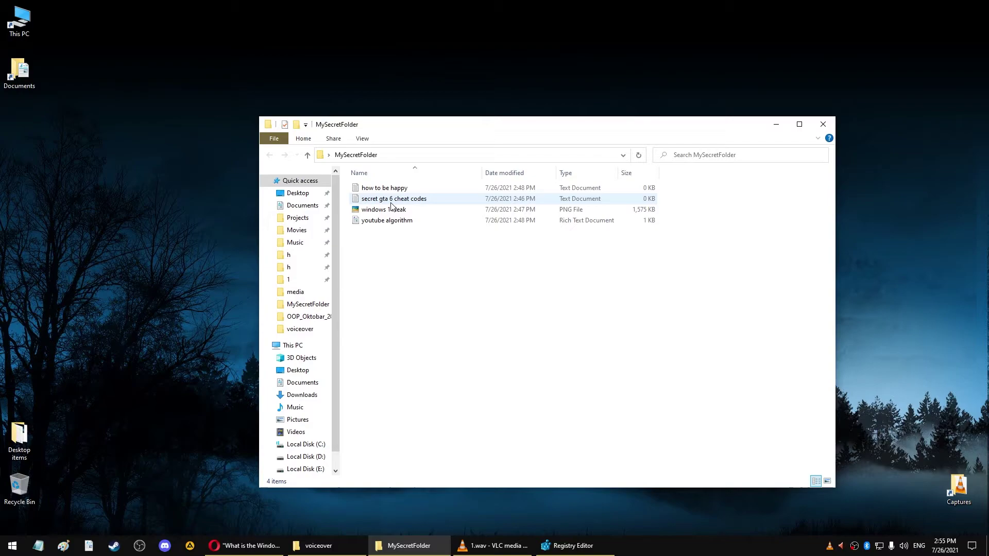
{"action": "left_click_drag", "start_coordinate": [400, 262], "coordinate": [353, 163]}
{"action": "left_click", "coordinate": [347, 246]}
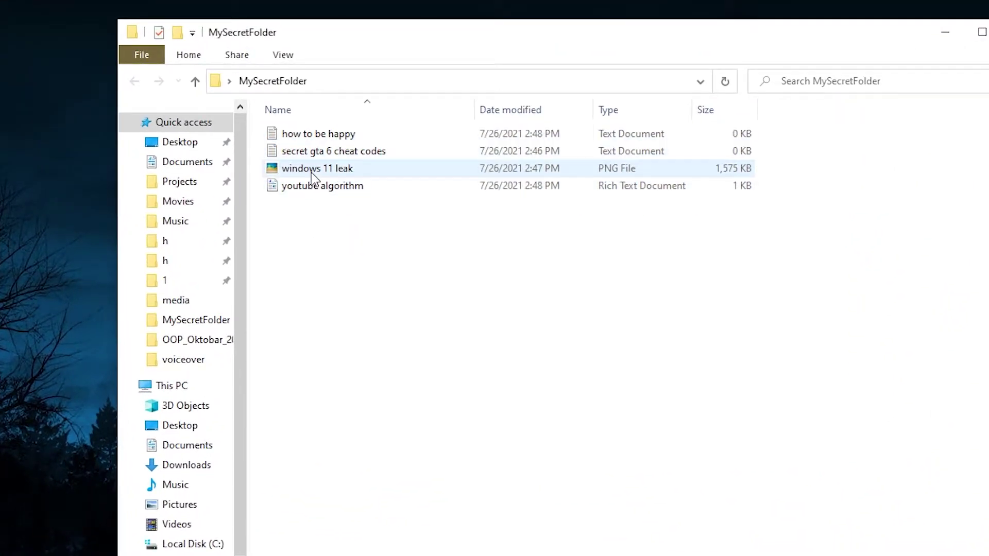
Check the windows 11 leak image's context menu for the WinRAR archive entries.
{"action": "right_click", "coordinate": [314, 173]}
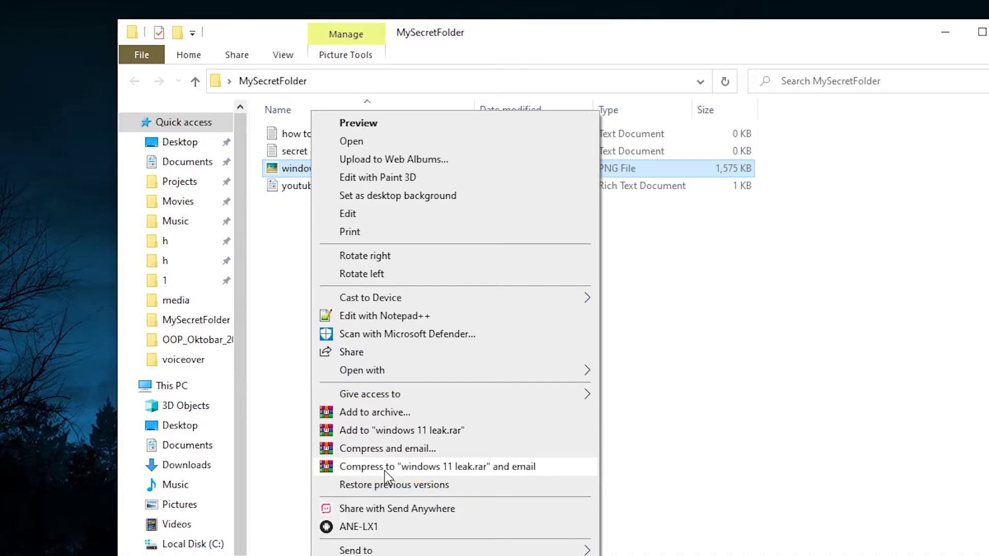
{"action": "left_click", "coordinate": [746, 452]}
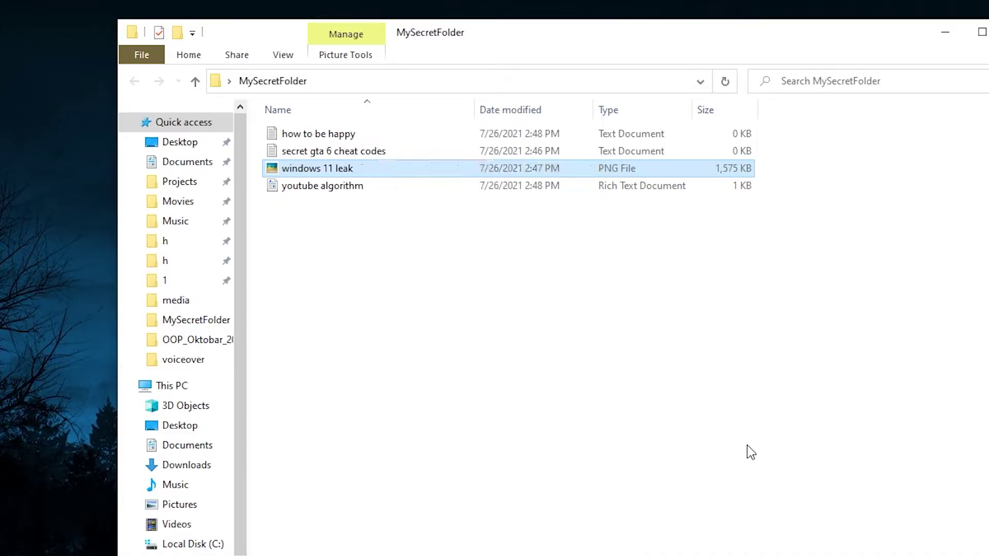
{"action": "right_click", "coordinate": [626, 279]}
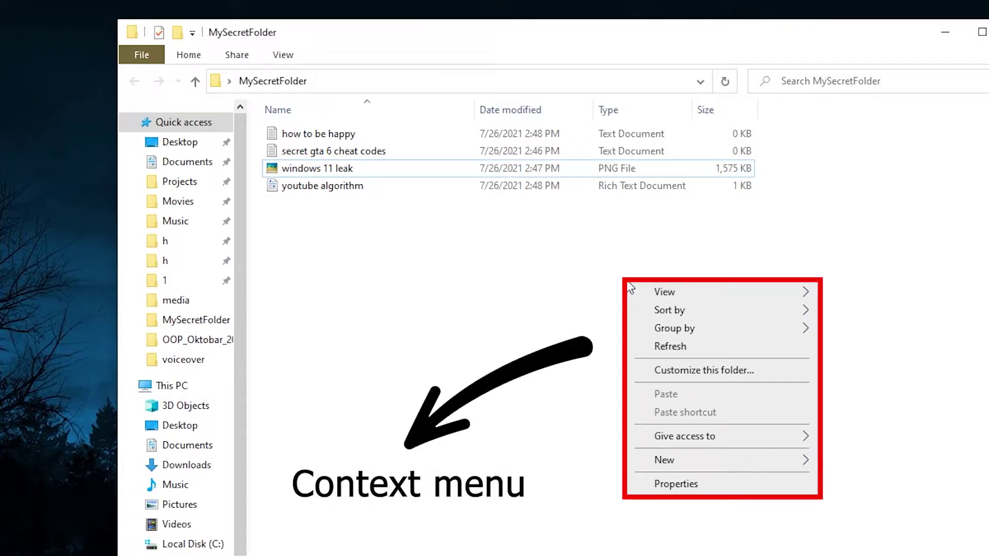
{"action": "left_click", "coordinate": [541, 269]}
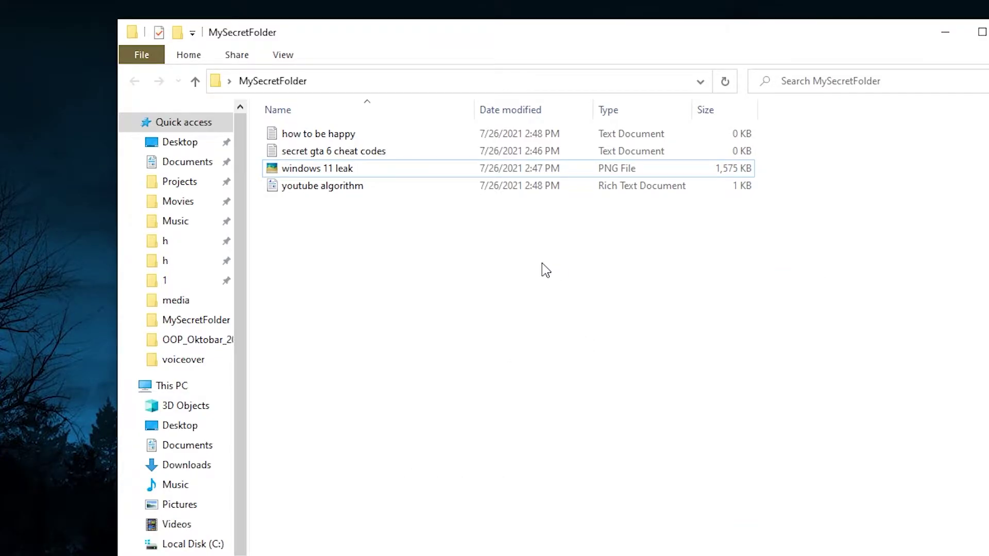
{"action": "right_click", "coordinate": [320, 169]}
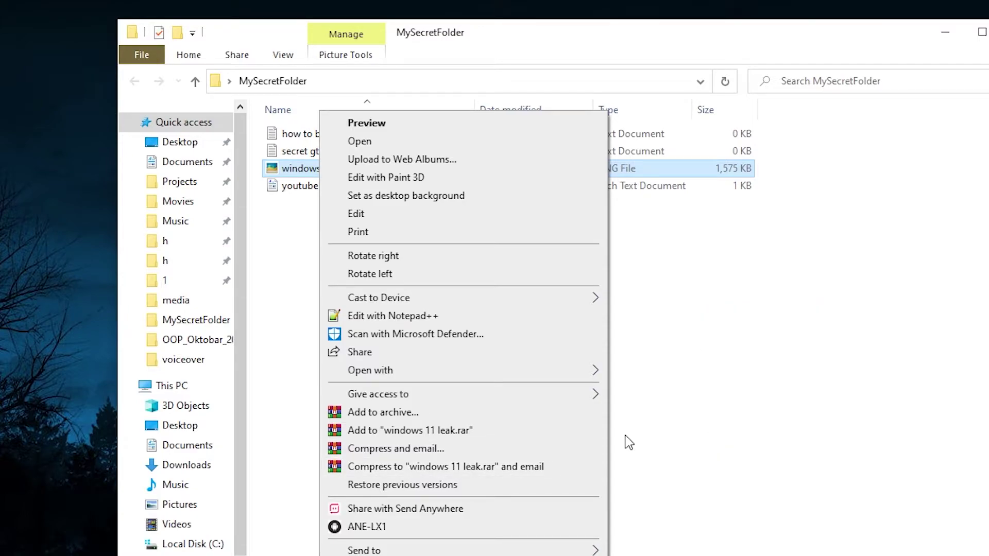
{"action": "left_click", "coordinate": [717, 435]}
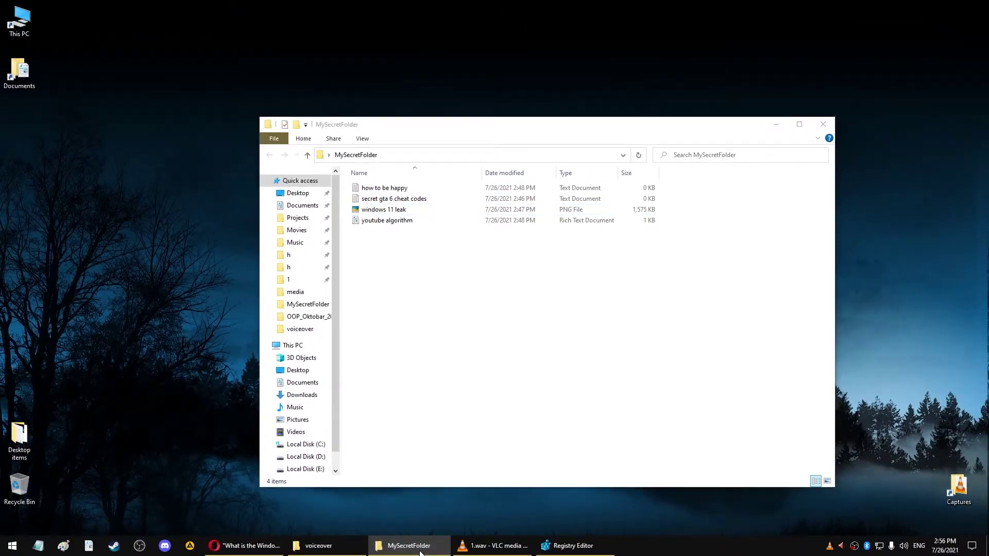
Restore Registry Editor and jump to HKLM\SOFTWARE\Classes\*\shellex\ContextMenuHandlers\WinRAR via the address bar.
{"action": "left_click", "coordinate": [407, 545]}
{"action": "left_click", "coordinate": [587, 549]}
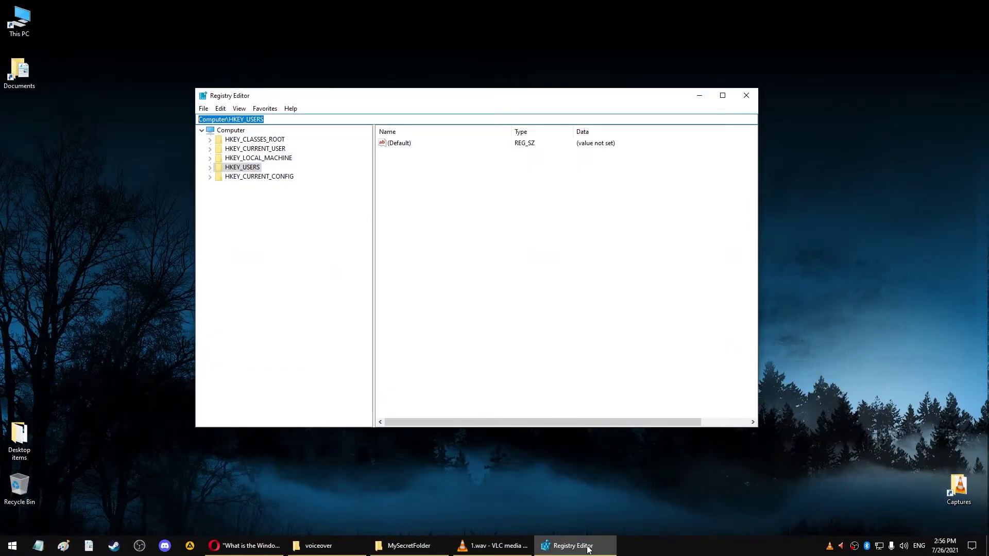
{"action": "left_click_drag", "start_coordinate": [448, 93], "coordinate": [505, 135]}
{"action": "type", "text": "HKEY_LOCAL_MACHINE\\SOFTWARE\\Classes\\*\\shellex\\ContextMenuHandlers\\WinRAR"}
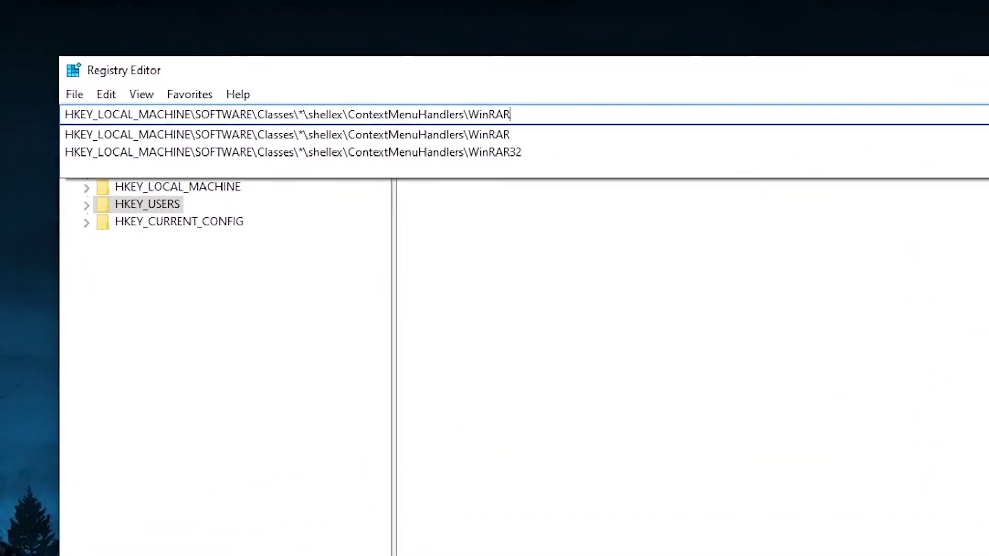
{"action": "key", "text": "Return"}
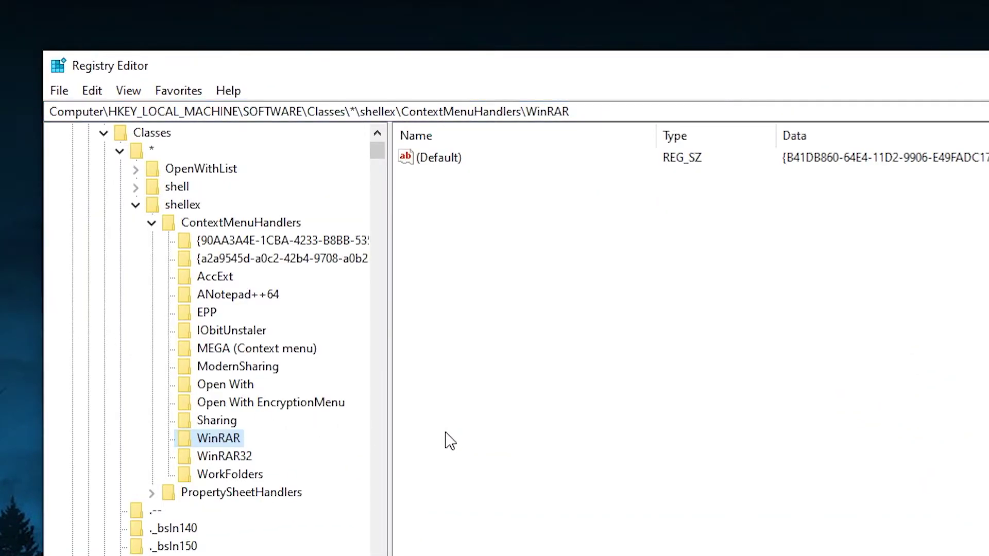
{"action": "left_click", "coordinate": [448, 441]}
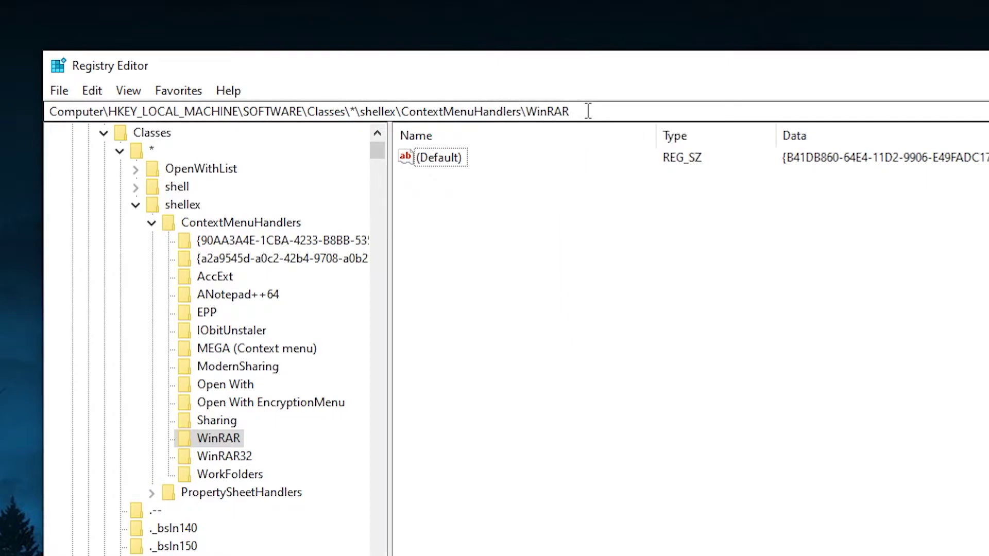
{"action": "left_click_drag", "start_coordinate": [587, 111], "coordinate": [49, 111]}
{"action": "type", "text": "HKEY_LOCAL_MACHINE\\SOFTWARE\\Classes\\*\\shellex\\ContextMenuHandlers\\WinRAR"}
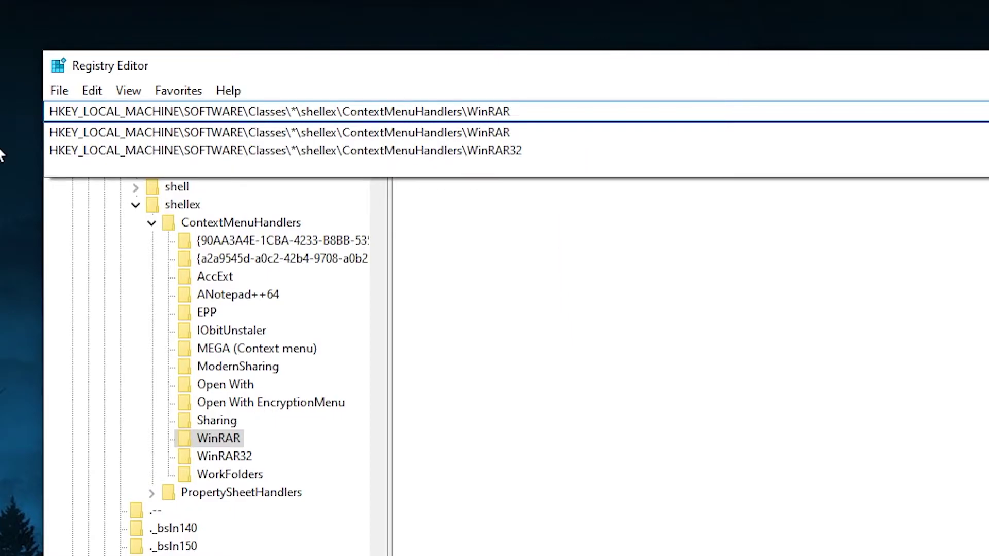
{"action": "key", "text": "Return"}
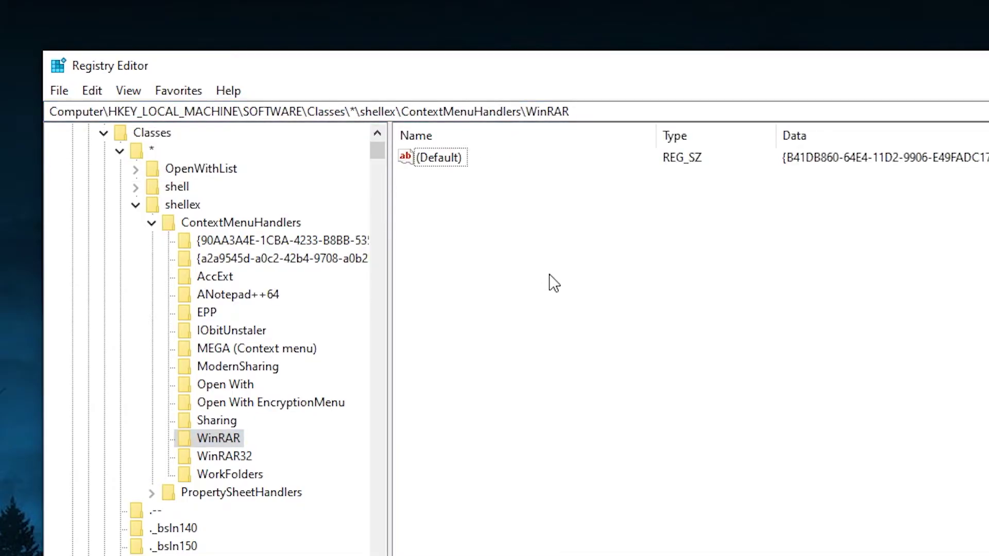
{"action": "left_click", "coordinate": [430, 158]}
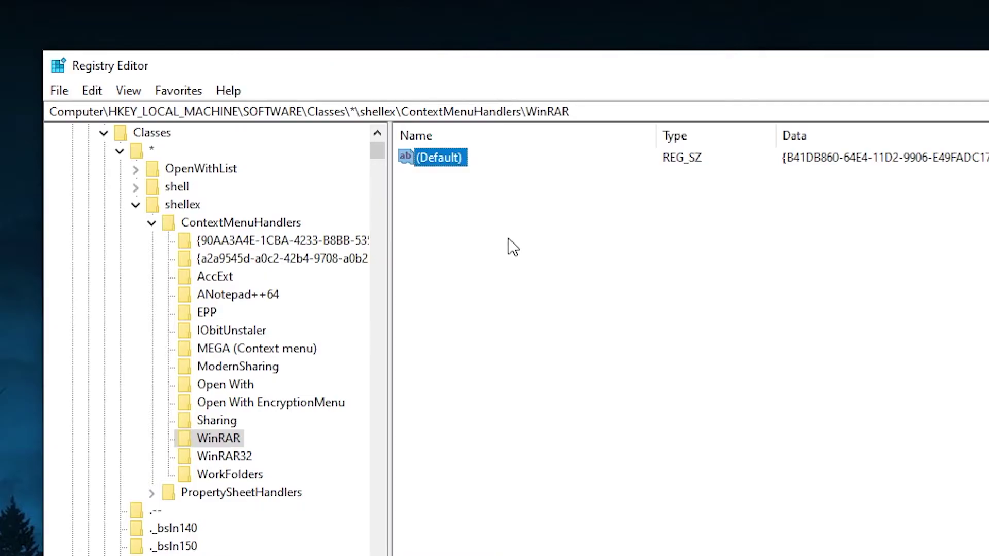
Copy the WinRAR handler's {B41DB860-…} class ID, then change its (Default) data to '-'.
{"action": "double_click", "coordinate": [434, 155]}
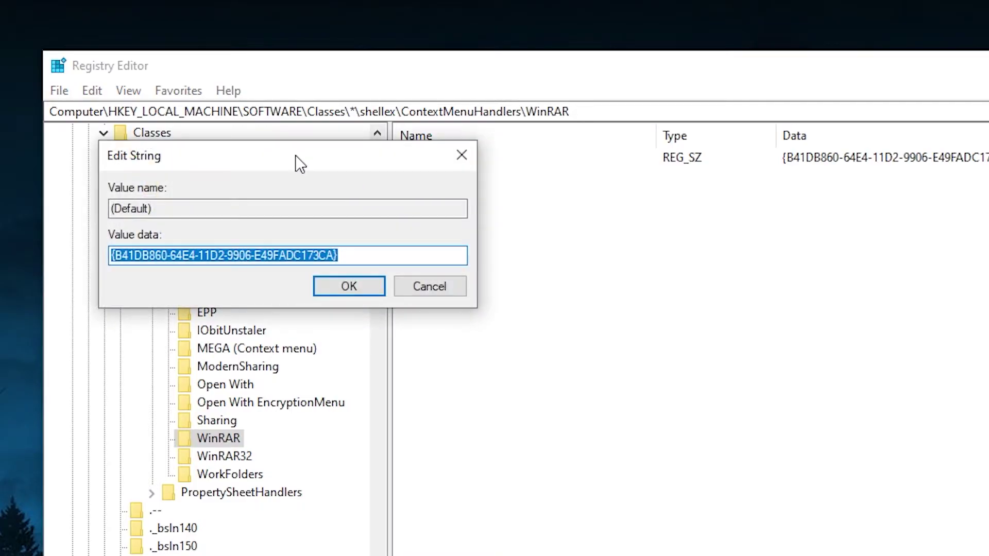
{"action": "left_click_drag", "start_coordinate": [301, 164], "coordinate": [656, 311]}
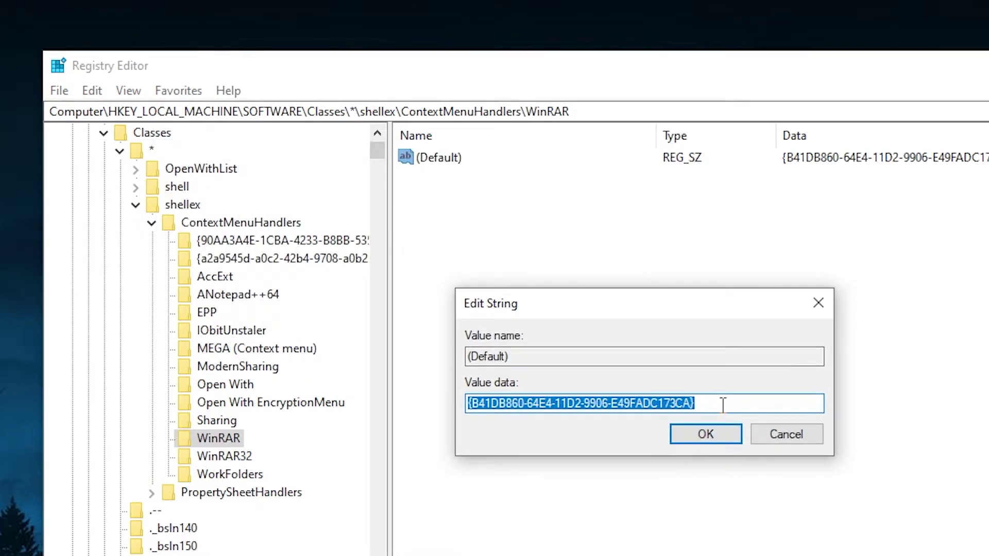
{"action": "left_click_drag", "start_coordinate": [723, 406], "coordinate": [442, 403]}
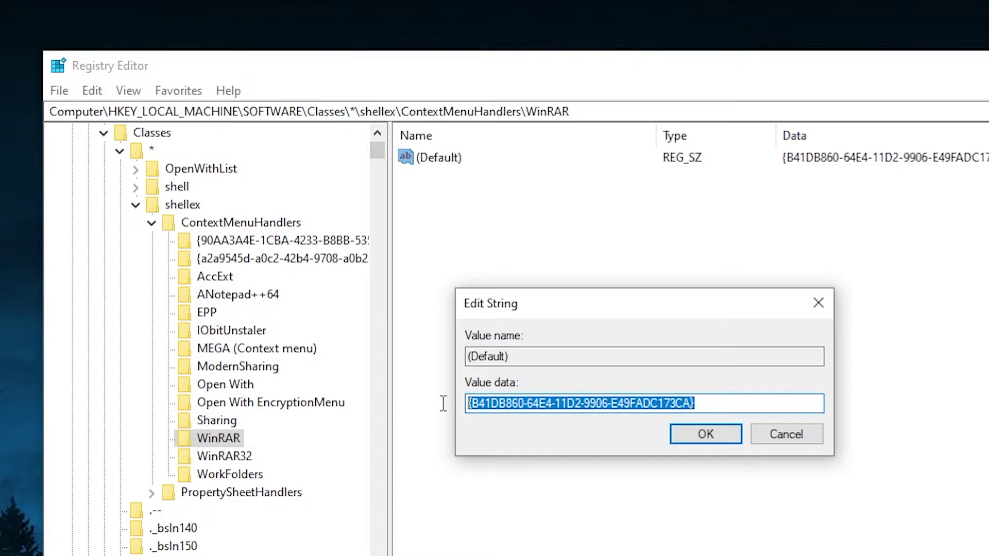
{"action": "left_click", "coordinate": [768, 406]}
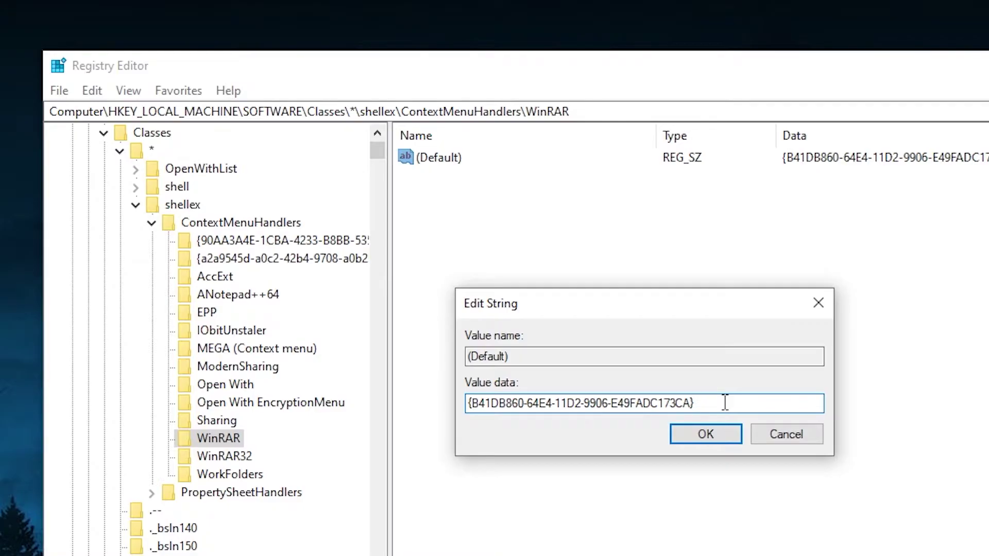
{"action": "left_click_drag", "start_coordinate": [724, 402], "coordinate": [450, 406]}
{"action": "right_click", "coordinate": [504, 405]}
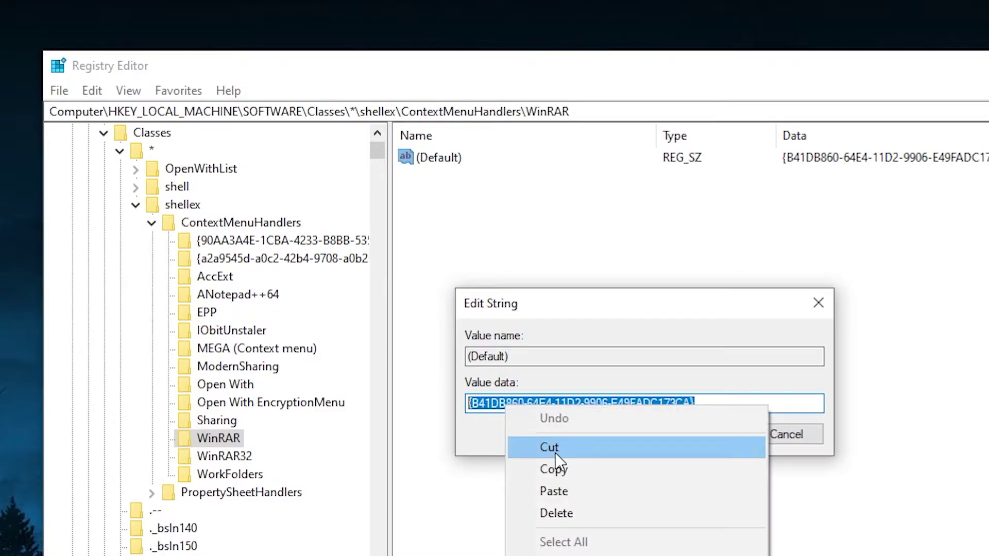
{"action": "left_click", "coordinate": [557, 469]}
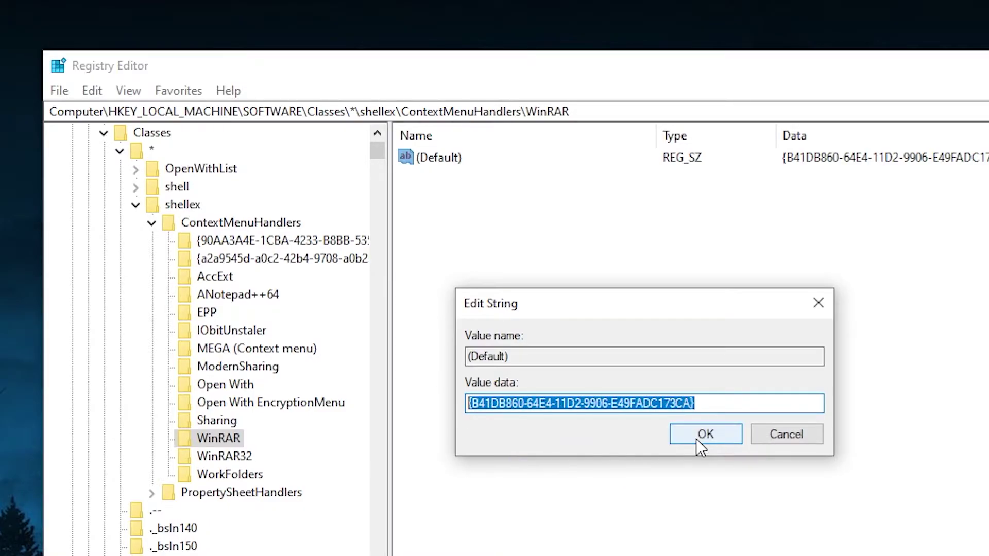
{"action": "key", "text": "Delete"}
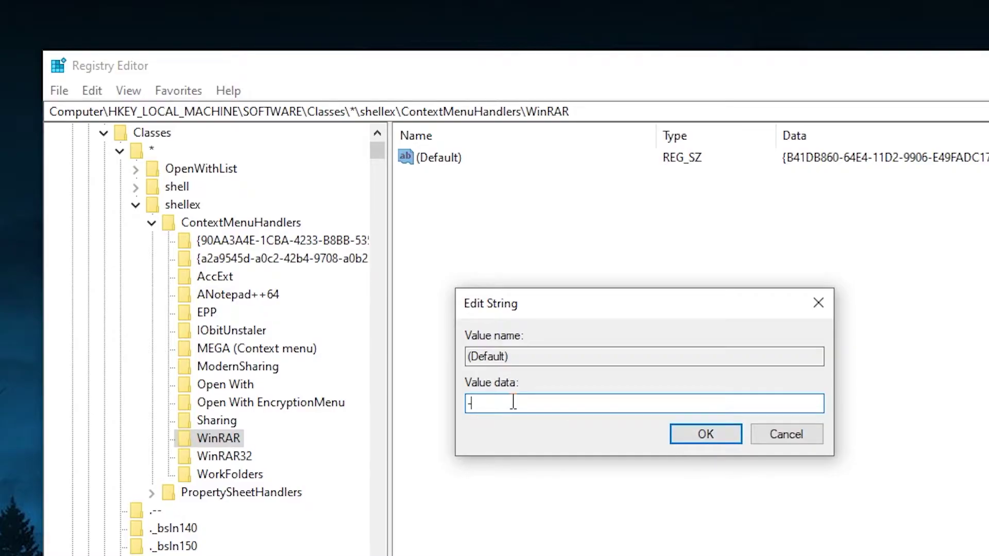
{"action": "left_click", "coordinate": [704, 436]}
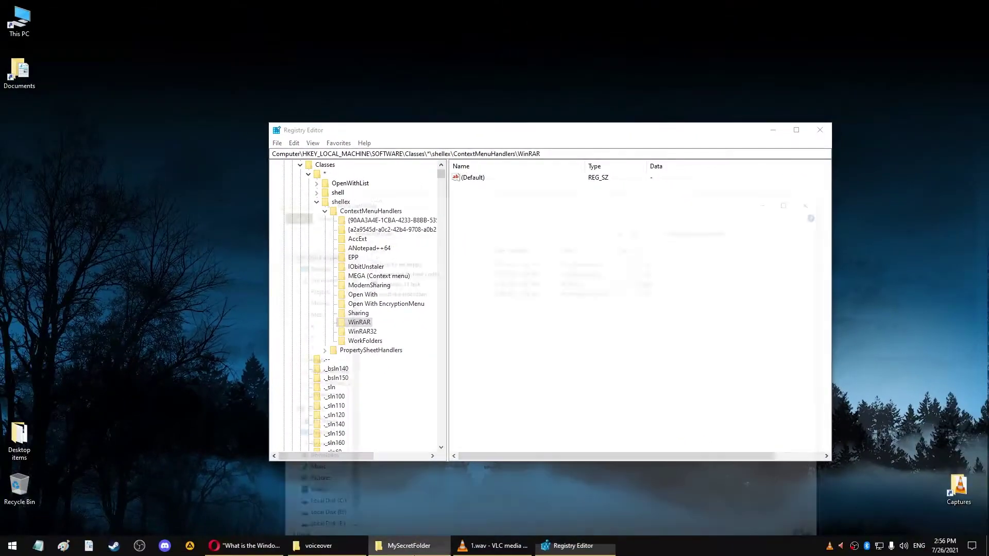
Confirm WinRAR entries no longer appear in the windows 11 leak image's context menu.
{"action": "left_click", "coordinate": [407, 545]}
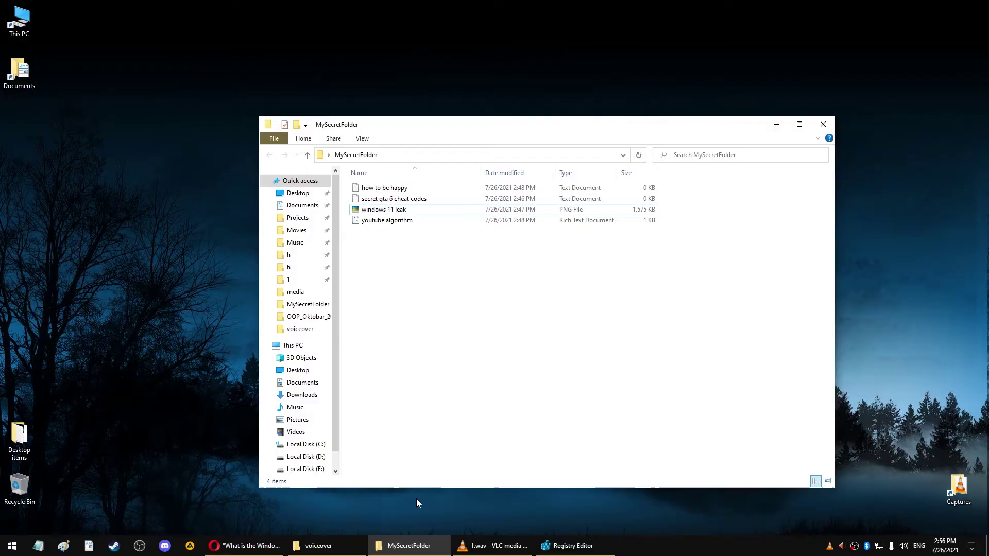
{"action": "right_click", "coordinate": [385, 208]}
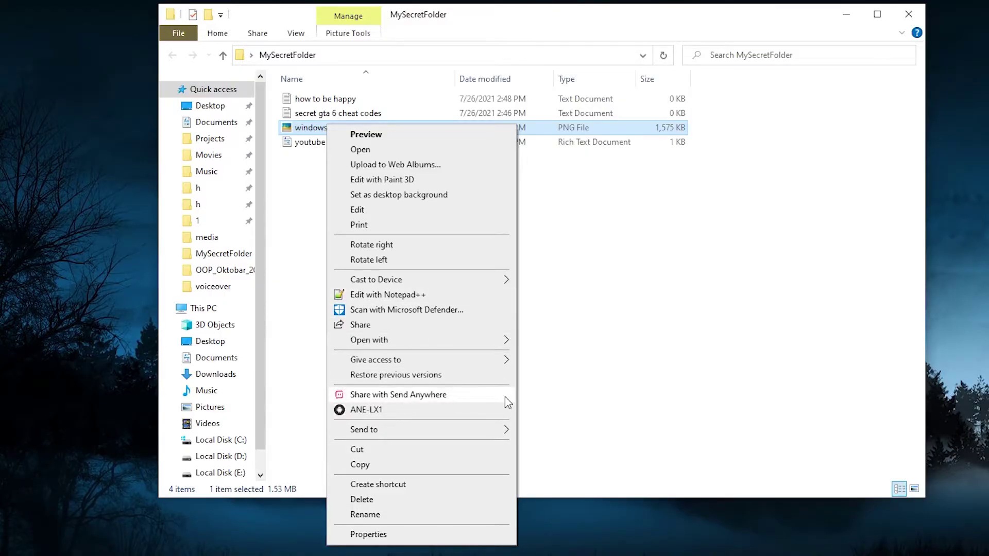
{"action": "left_click", "coordinate": [610, 315]}
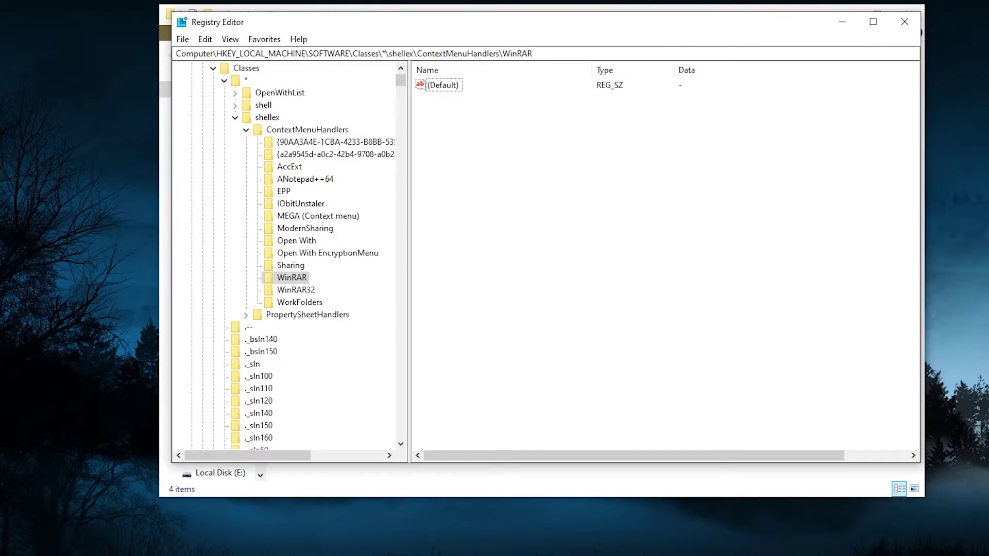
Replace the '-' in WinRAR's (Default) value with the copied {B41DB860-64E4-11D2-9906-E49FADC173CA}.
{"action": "double_click", "coordinate": [442, 85]}
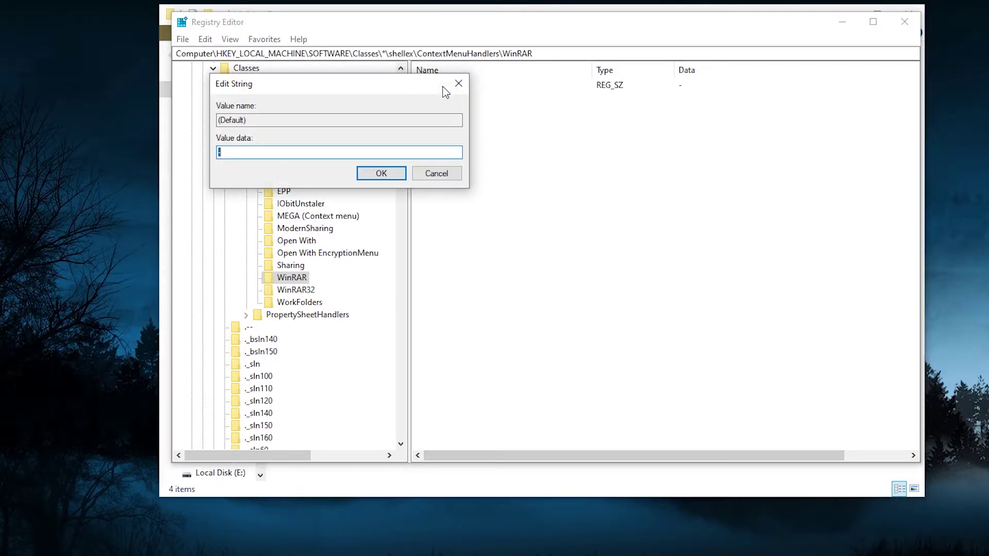
{"action": "left_click_drag", "start_coordinate": [355, 87], "coordinate": [613, 186]}
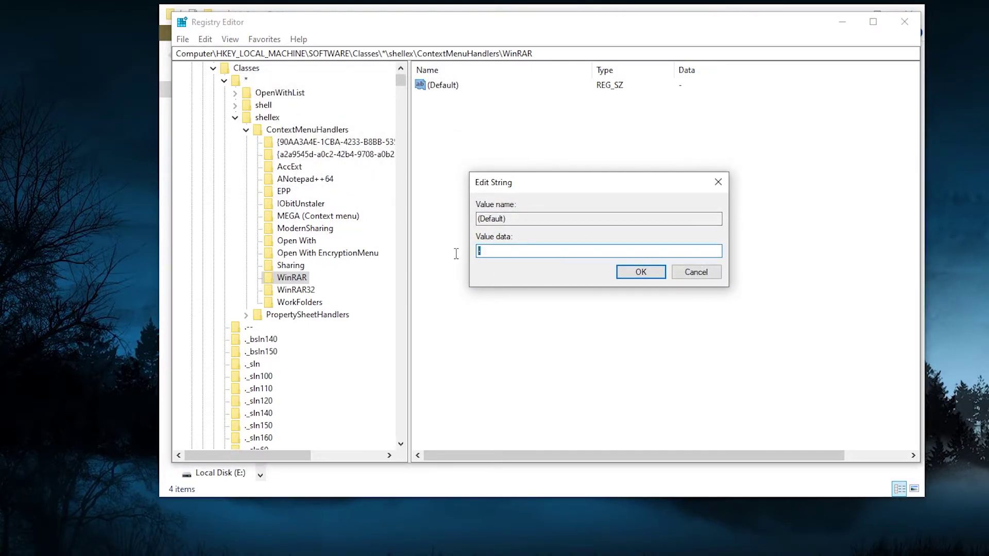
{"action": "left_click", "coordinate": [530, 254]}
{"action": "double_click", "coordinate": [496, 252]}
{"action": "right_click", "coordinate": [497, 252]}
{"action": "left_click", "coordinate": [530, 311]}
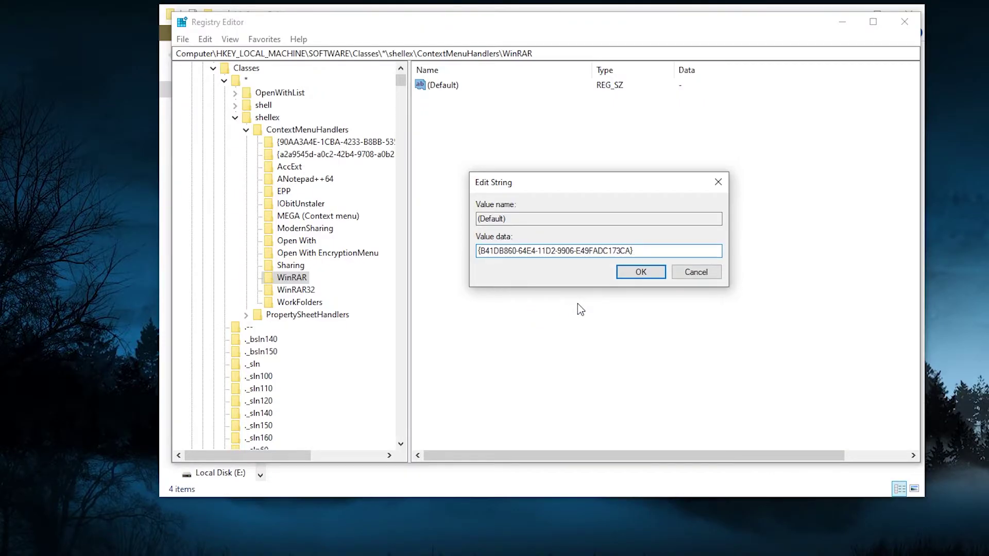
{"action": "left_click", "coordinate": [644, 275]}
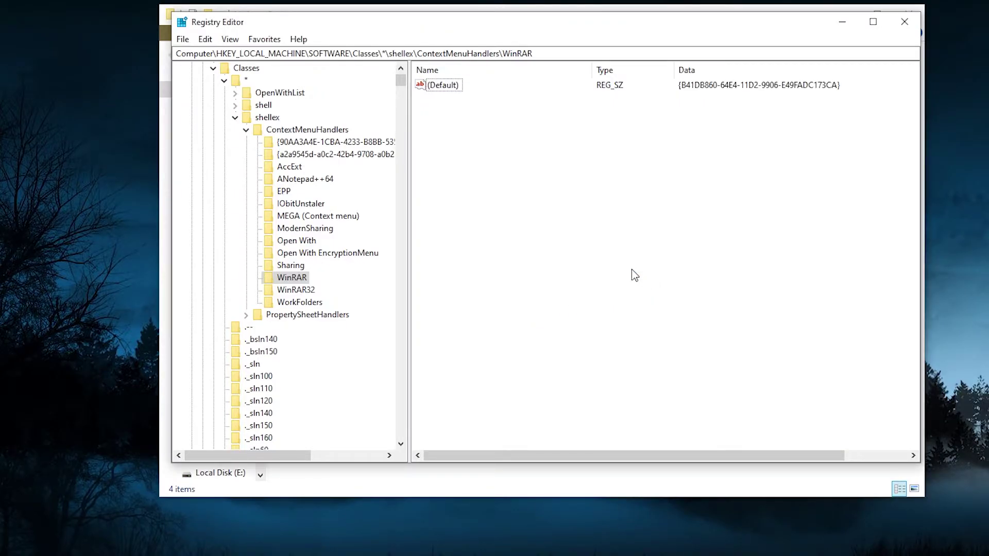
Close Registry Editor and verify WinRAR entries are back on the windows 11 leak image.
{"action": "left_click", "coordinate": [907, 29]}
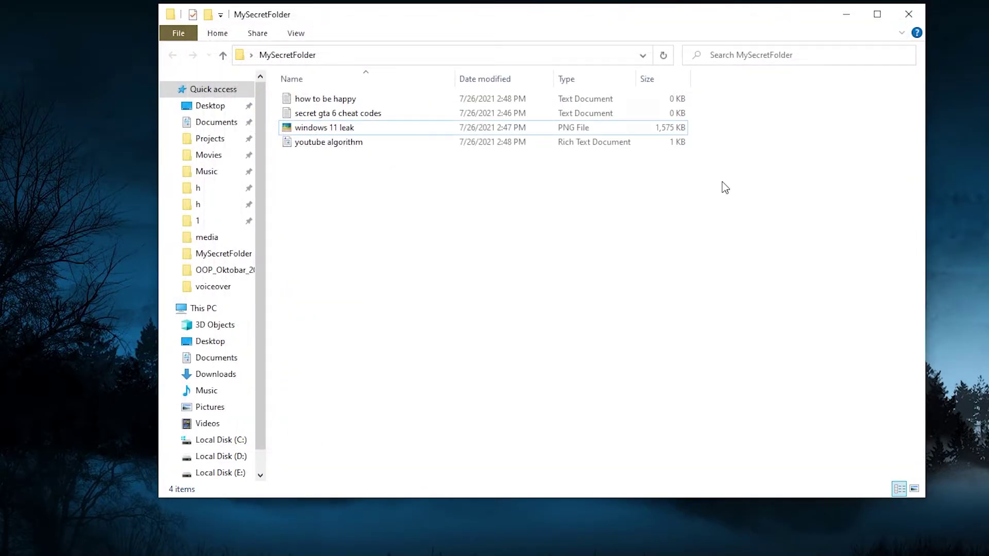
{"action": "right_click", "coordinate": [329, 128]}
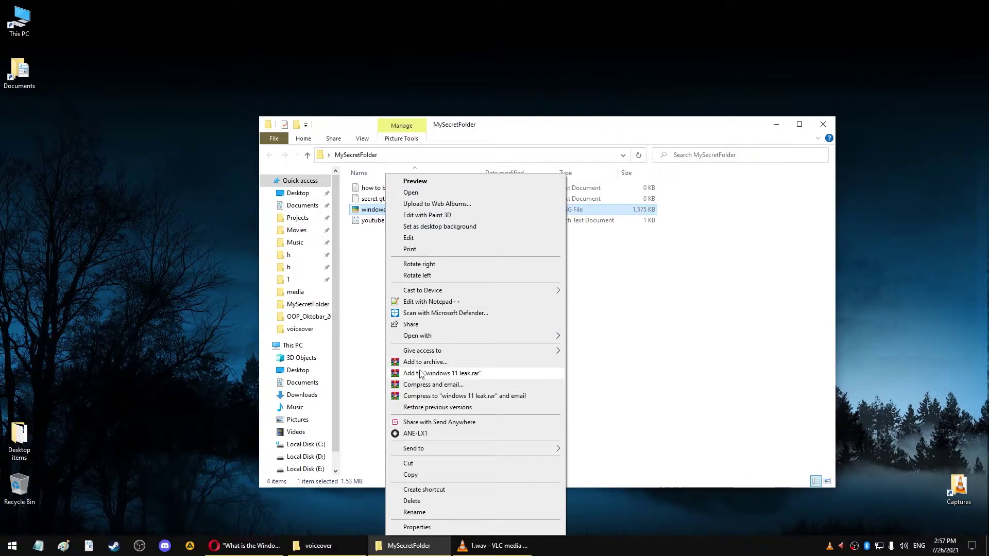
{"action": "left_click", "coordinate": [651, 339]}
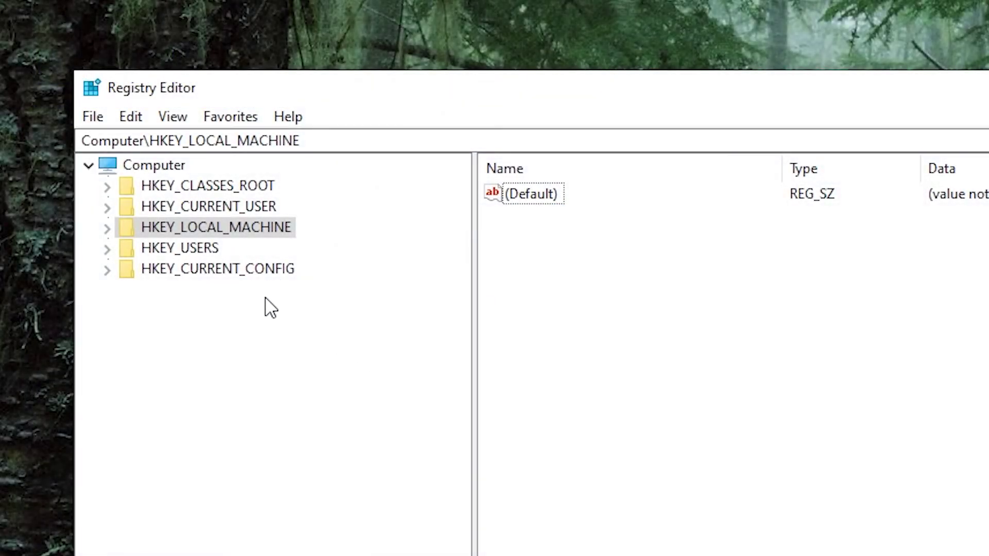
Search the registry for 'winrar' with Edit > Find.
{"action": "left_click", "coordinate": [132, 116]}
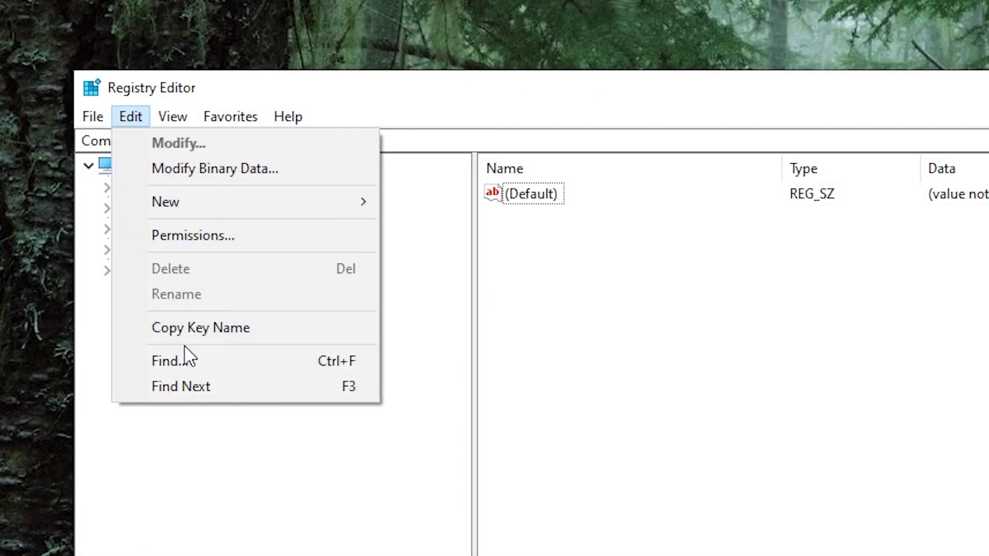
{"action": "left_click", "coordinate": [181, 362]}
{"action": "type", "text": "winrar"}
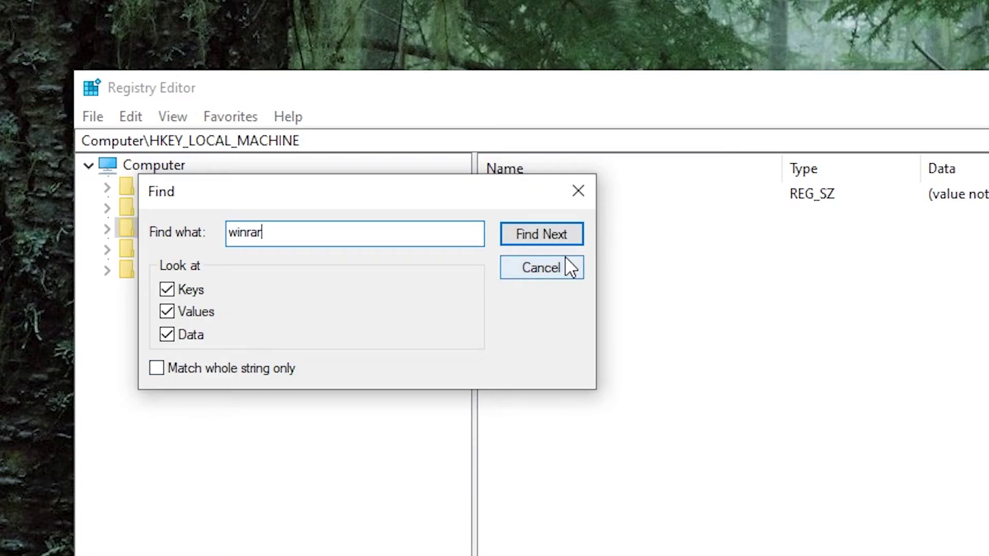
{"action": "key", "text": "Return"}
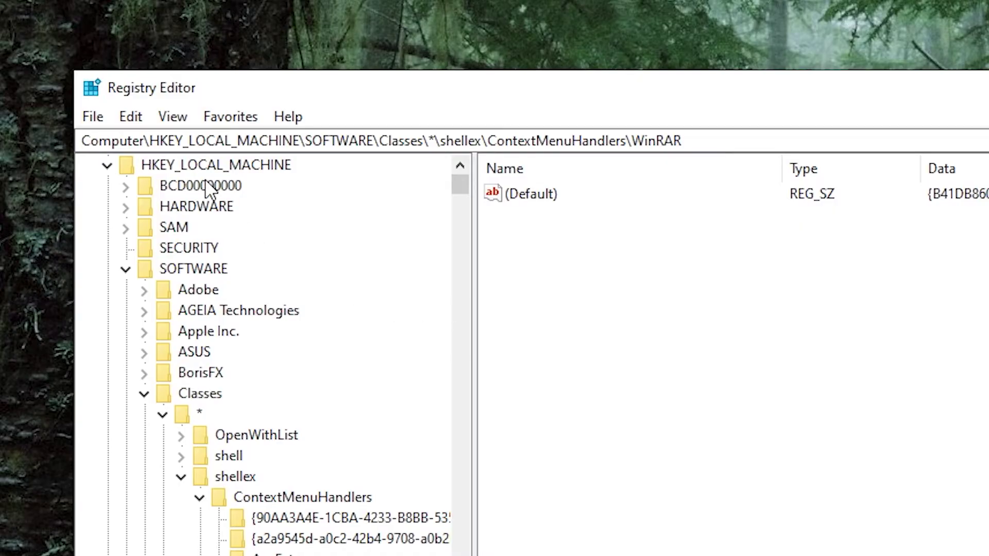
Step through the next matches with Find Next and F3.
{"action": "left_click", "coordinate": [131, 117]}
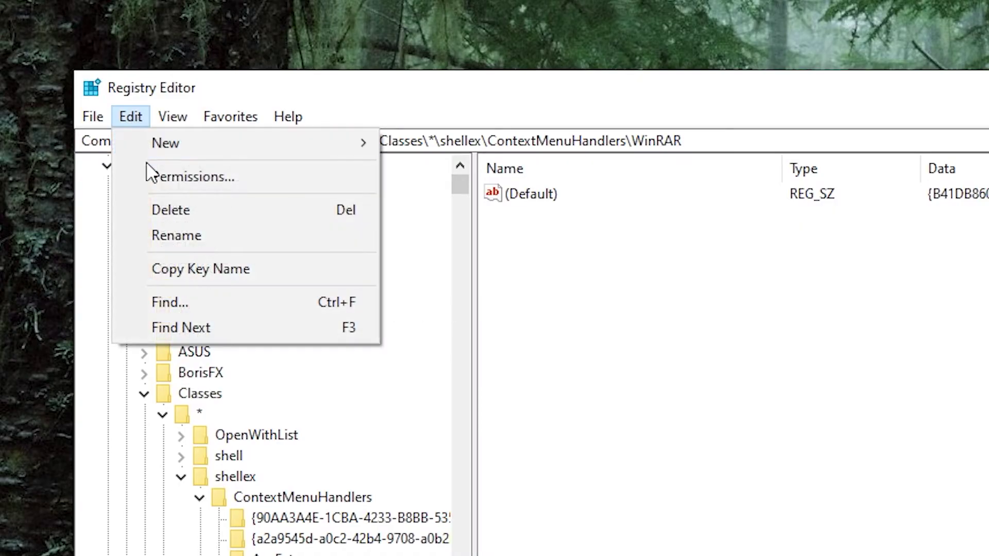
{"action": "left_click", "coordinate": [184, 330]}
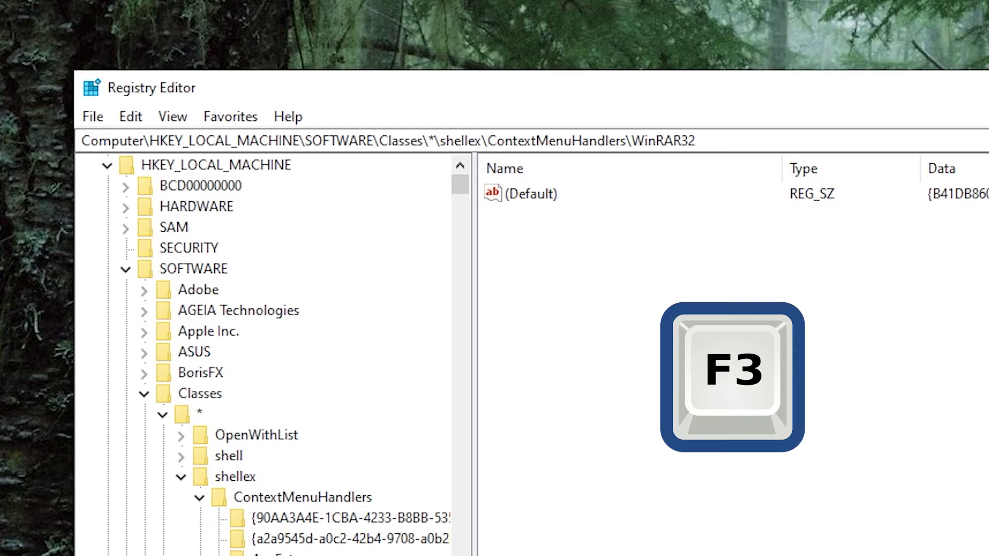
{"action": "key", "text": "F3"}
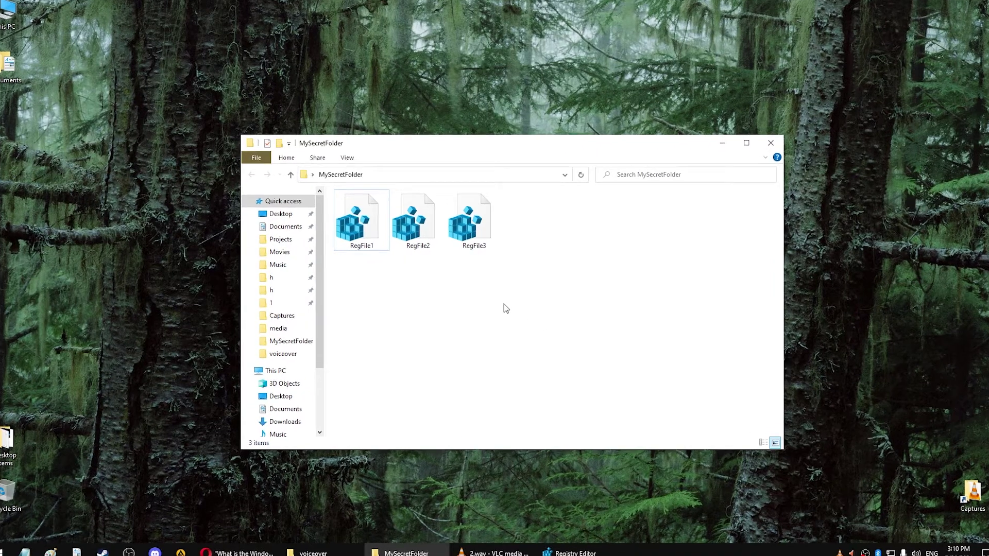
Merge RegFile1.reg into the registry, accepting the warning and the success message.
{"action": "left_click_drag", "start_coordinate": [500, 299], "coordinate": [353, 230]}
{"action": "left_click", "coordinate": [316, 326]}
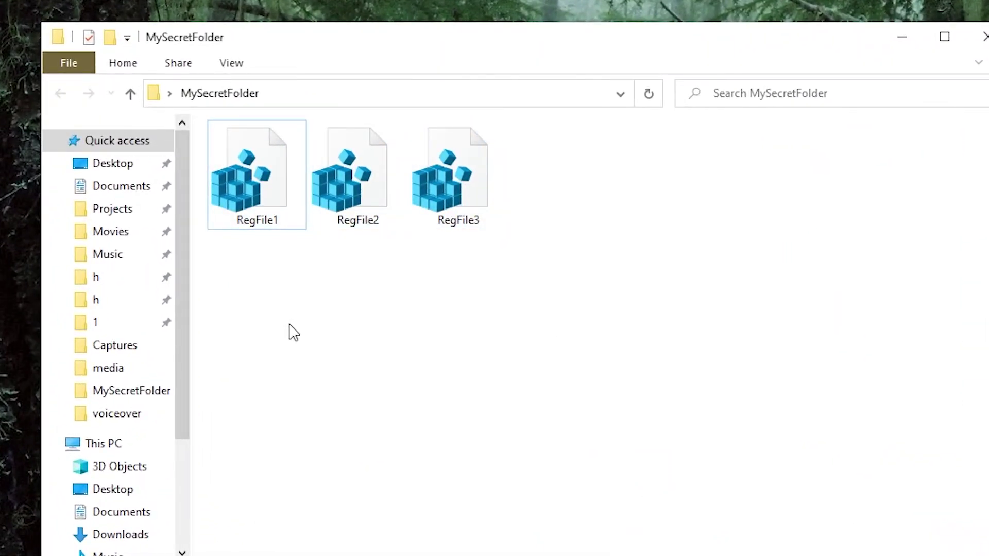
{"action": "double_click", "coordinate": [283, 183]}
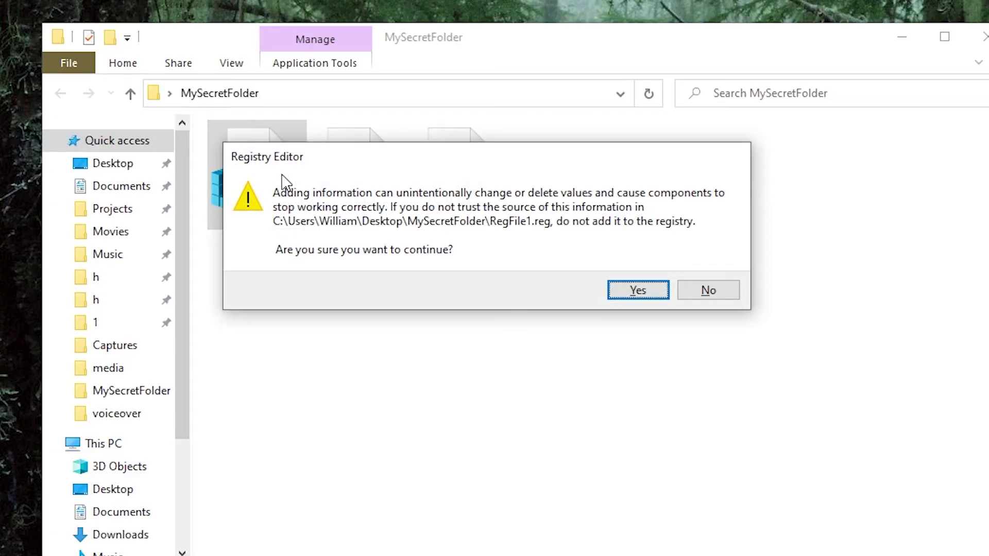
{"action": "left_click", "coordinate": [636, 289]}
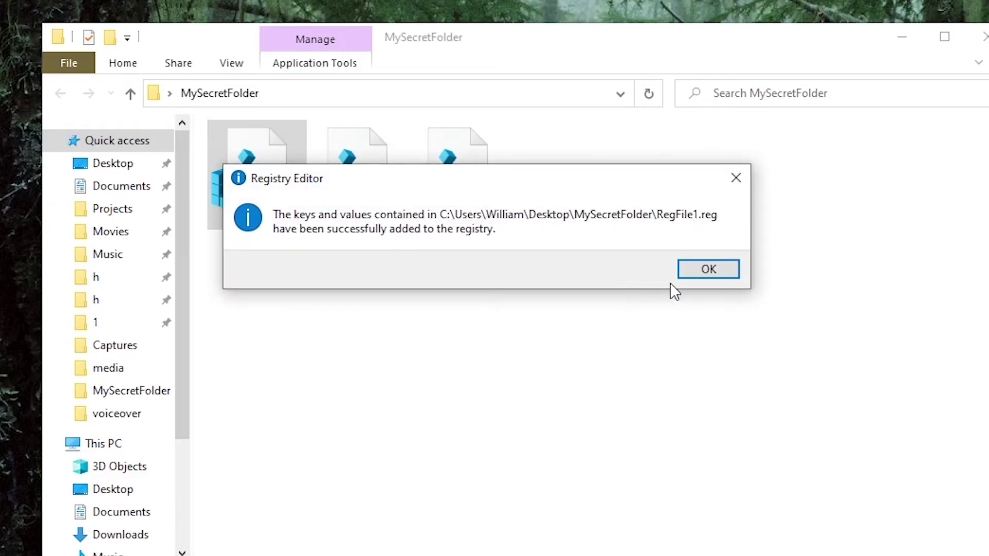
{"action": "left_click", "coordinate": [716, 271]}
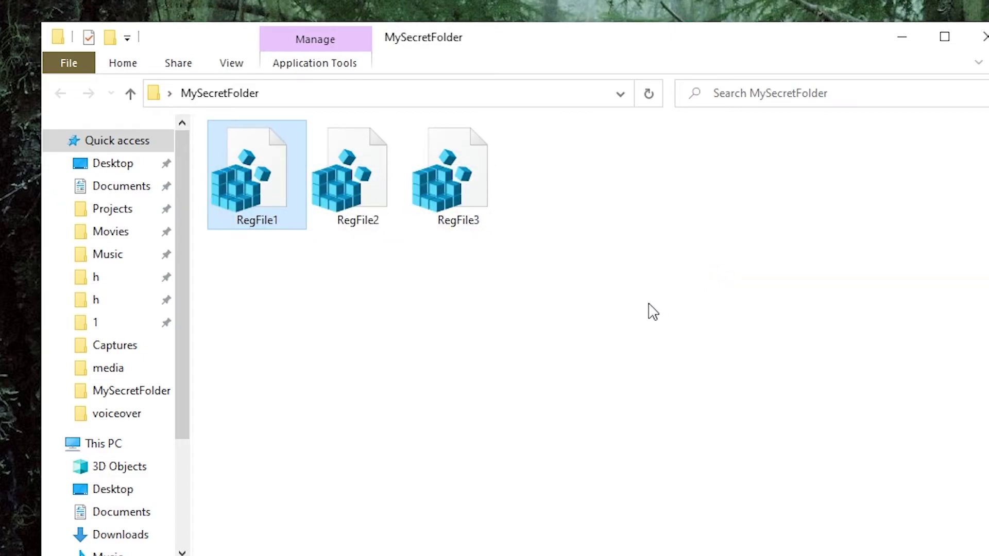
{"action": "left_click", "coordinate": [639, 320]}
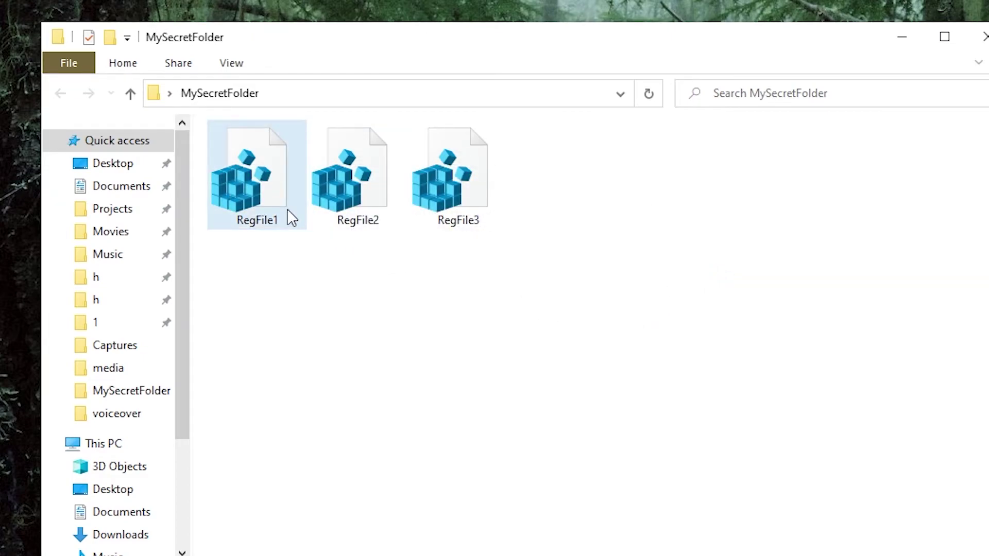
{"action": "right_click", "coordinate": [245, 159]}
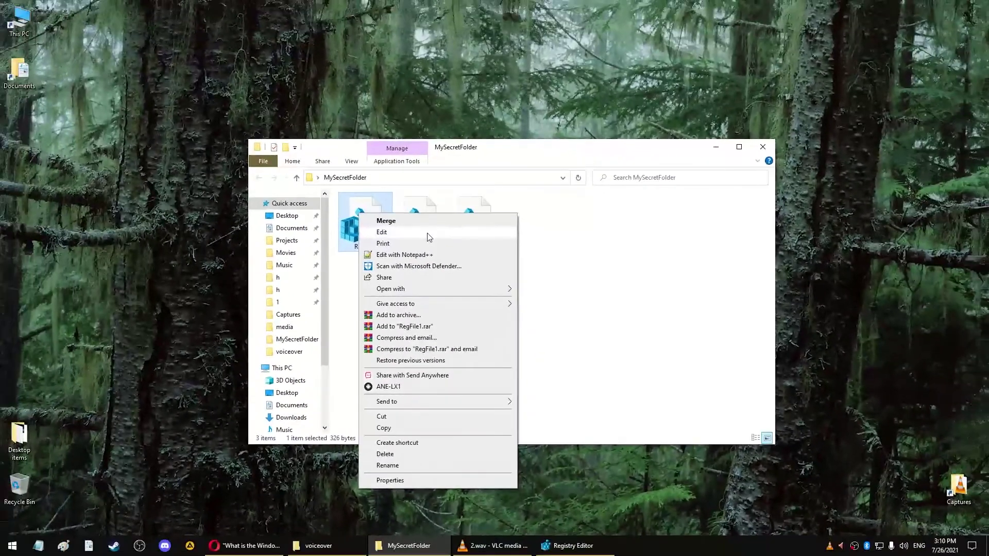
View RegFile1's WinRAR handler text in Notepad, close it, and minimize MySecretFolder.
{"action": "left_click", "coordinate": [368, 199]}
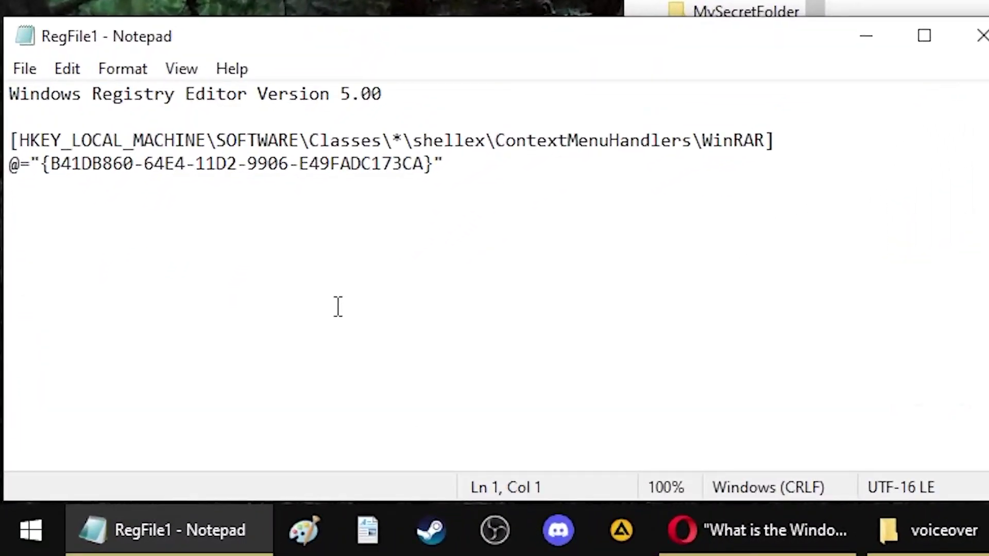
{"action": "left_click", "coordinate": [93, 452]}
{"action": "left_click_drag", "start_coordinate": [232, 294], "coordinate": [5, 94]}
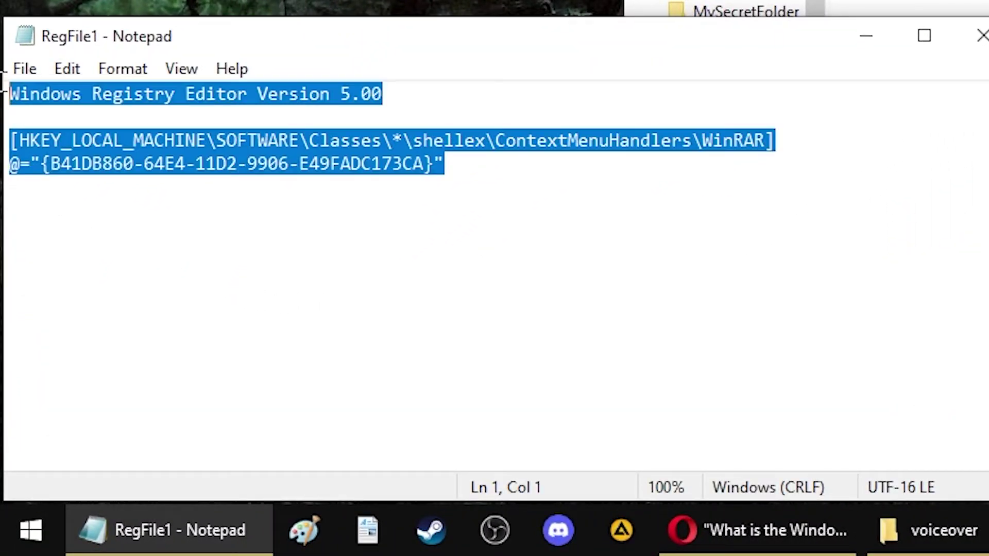
{"action": "left_click", "coordinate": [140, 292]}
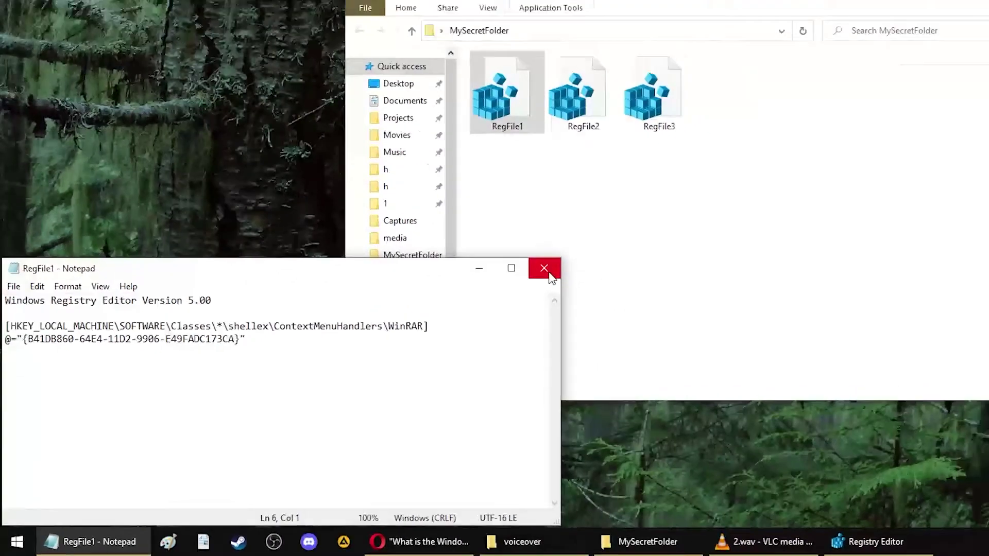
{"action": "left_click", "coordinate": [544, 268]}
{"action": "left_click", "coordinate": [988, 0]}
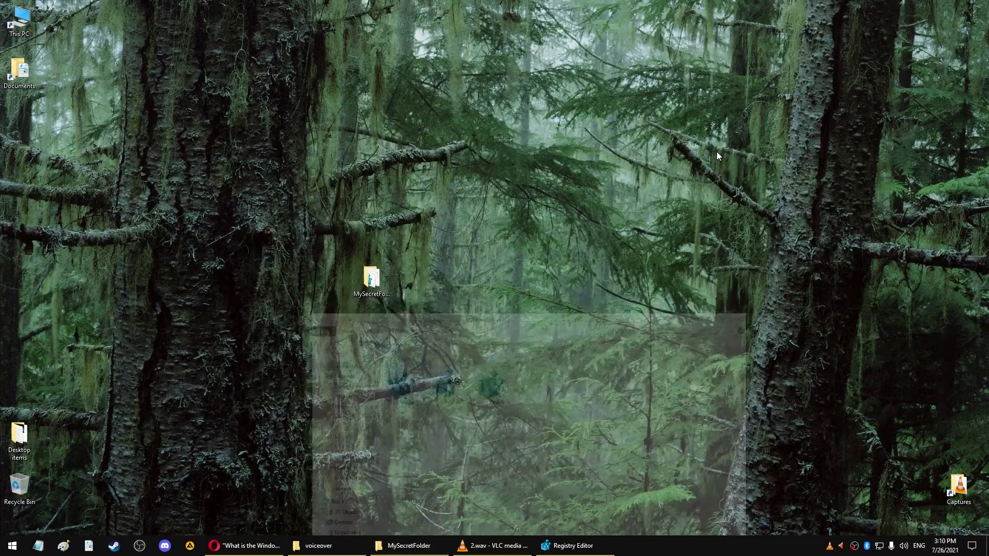
Export the WinRAR context-menu handler key to a file named 'abc' in MySecretFolder.
{"action": "left_click", "coordinate": [574, 546]}
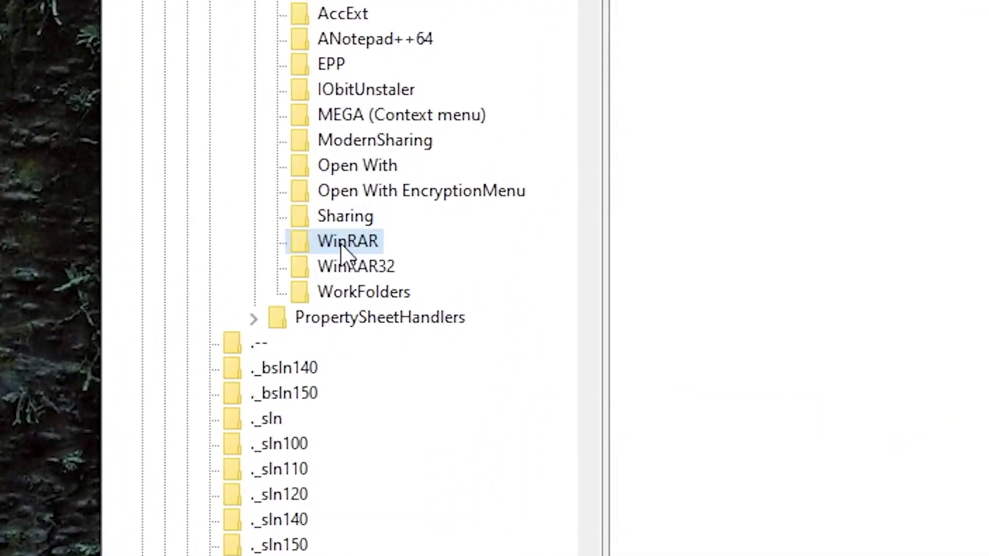
{"action": "right_click", "coordinate": [374, 251]}
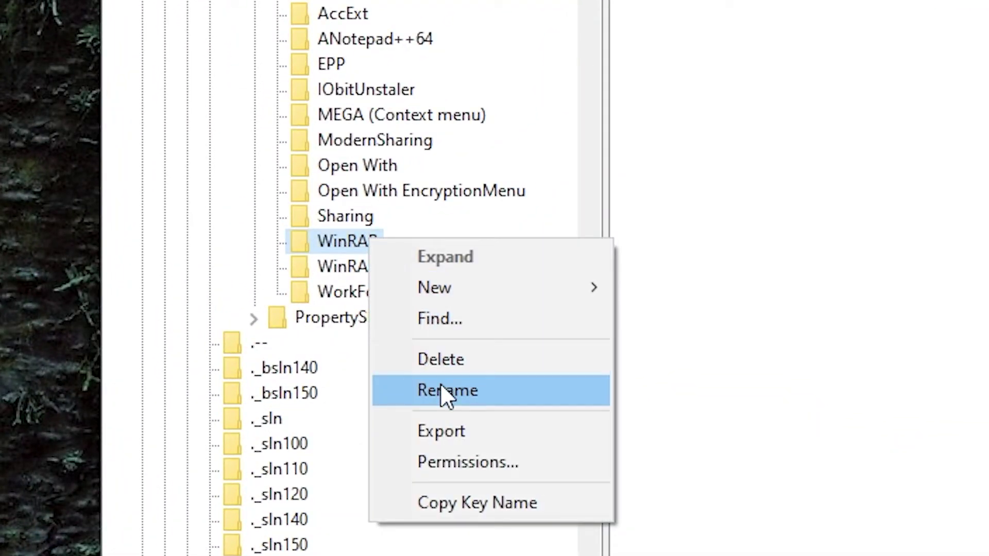
{"action": "left_click", "coordinate": [504, 426]}
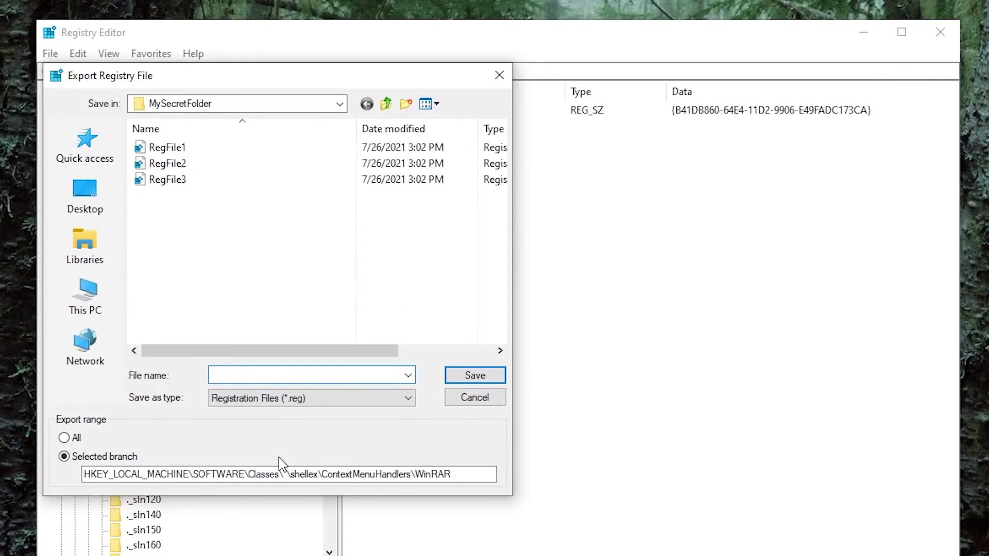
{"action": "type", "text": "abc"}
{"action": "left_click", "coordinate": [483, 376]}
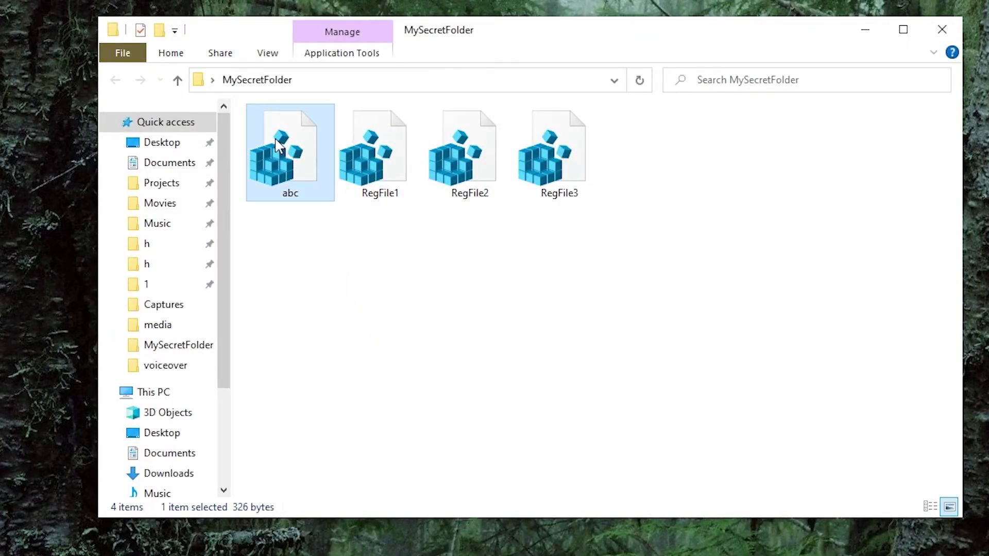
Open abc.reg in Notepad and select its text to review the WinRAR key path and default value.
{"action": "right_click", "coordinate": [304, 155]}
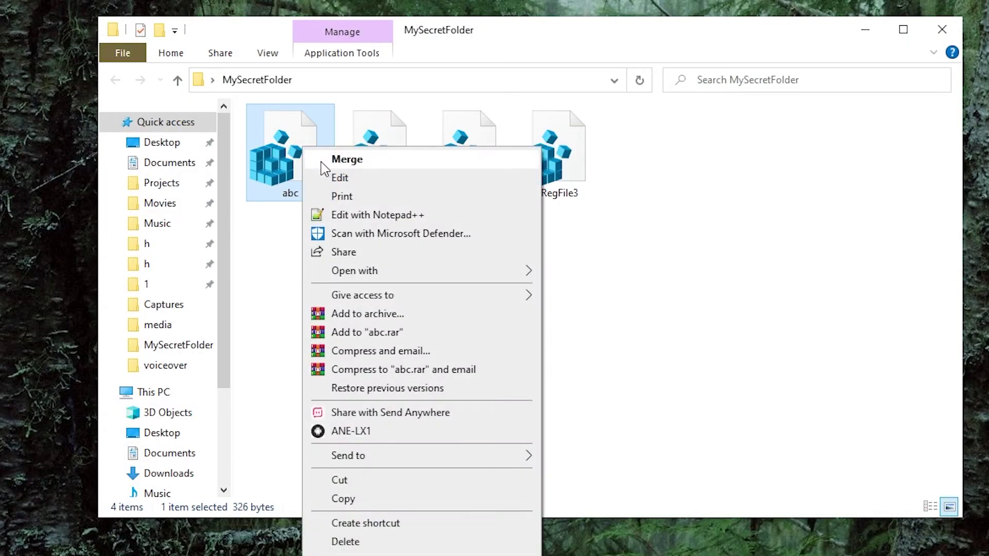
{"action": "left_click", "coordinate": [332, 177]}
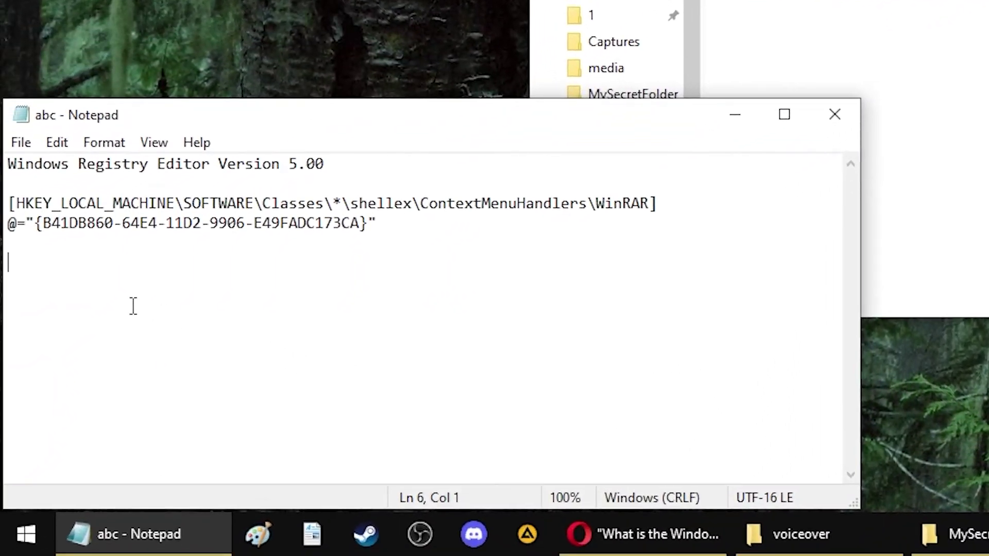
{"action": "left_click_drag", "start_coordinate": [133, 304], "coordinate": [8, 150]}
{"action": "left_click", "coordinate": [88, 353]}
{"action": "left_click_drag", "start_coordinate": [88, 353], "coordinate": [5, 155]}
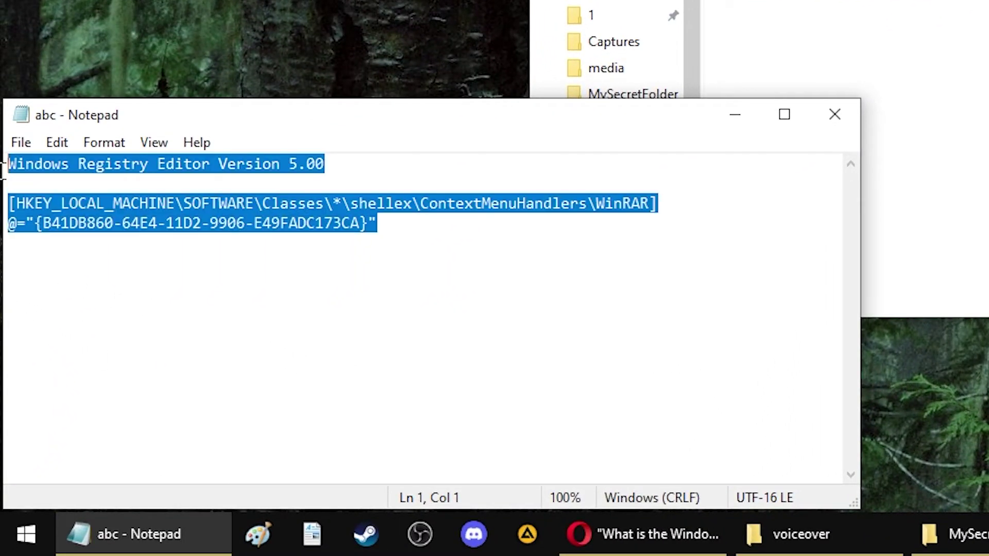
{"action": "left_click", "coordinate": [258, 338]}
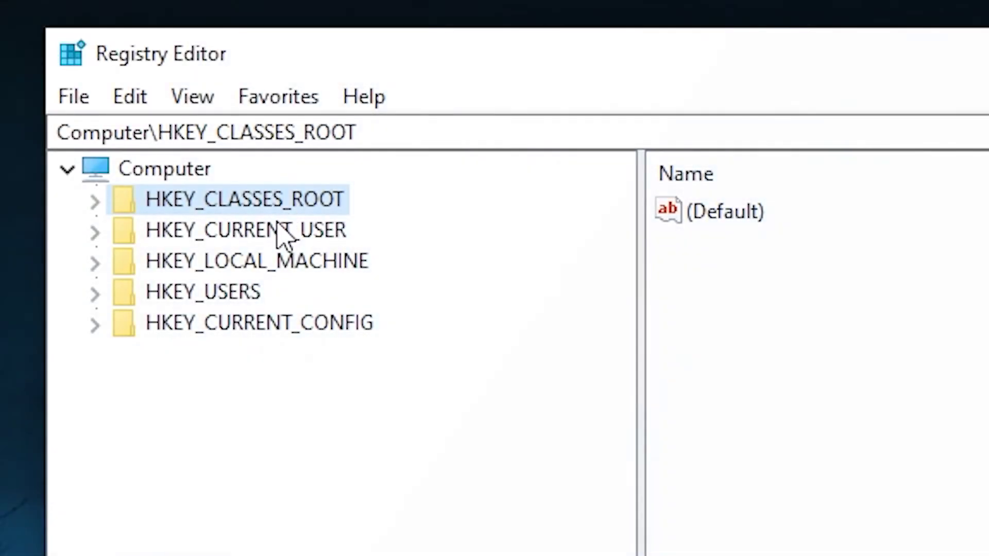
{"action": "left_click", "coordinate": [280, 229]}
{"action": "left_click", "coordinate": [276, 260]}
{"action": "left_click", "coordinate": [250, 298]}
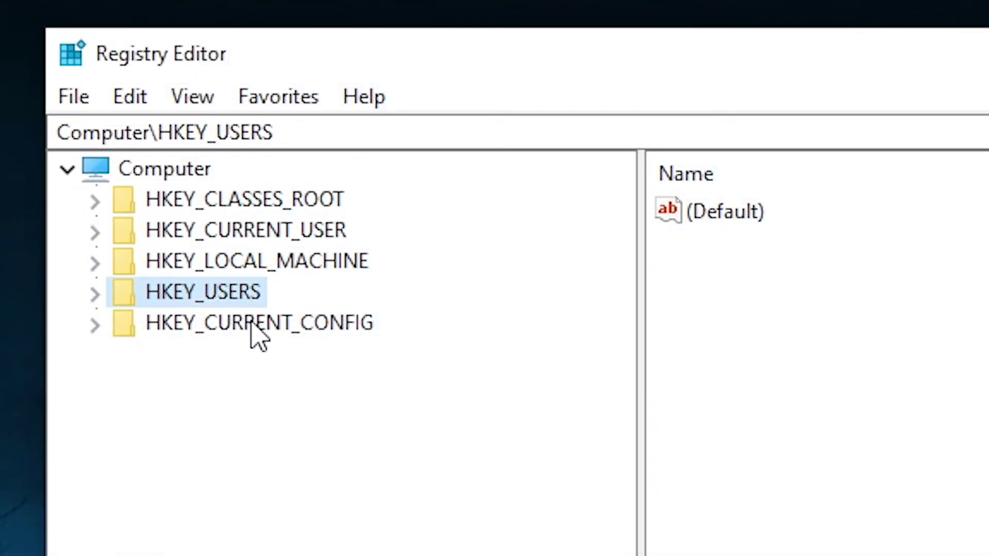
{"action": "left_click", "coordinate": [252, 324]}
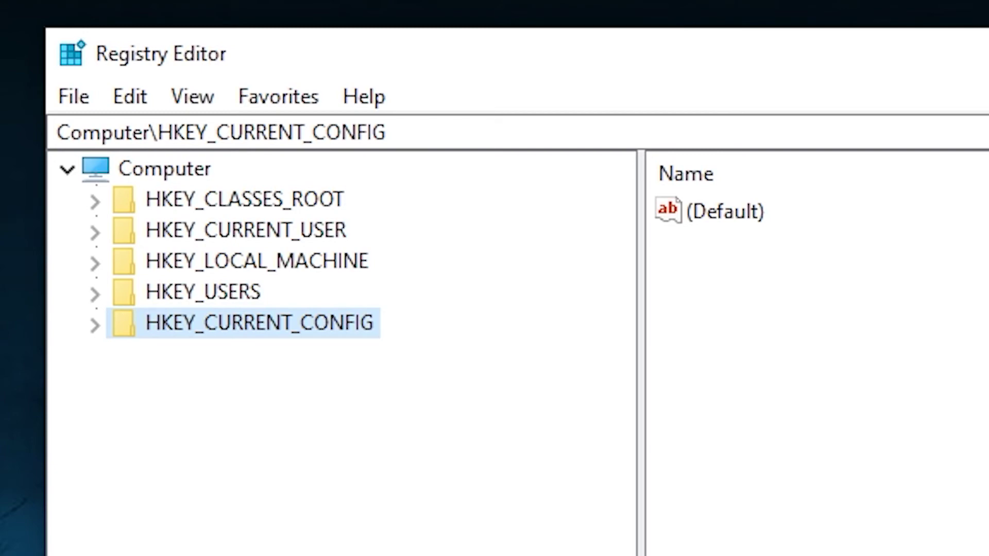
{"action": "left_click", "coordinate": [283, 206]}
{"action": "left_click", "coordinate": [282, 231]}
{"action": "left_click", "coordinate": [273, 264]}
{"action": "left_click", "coordinate": [250, 298]}
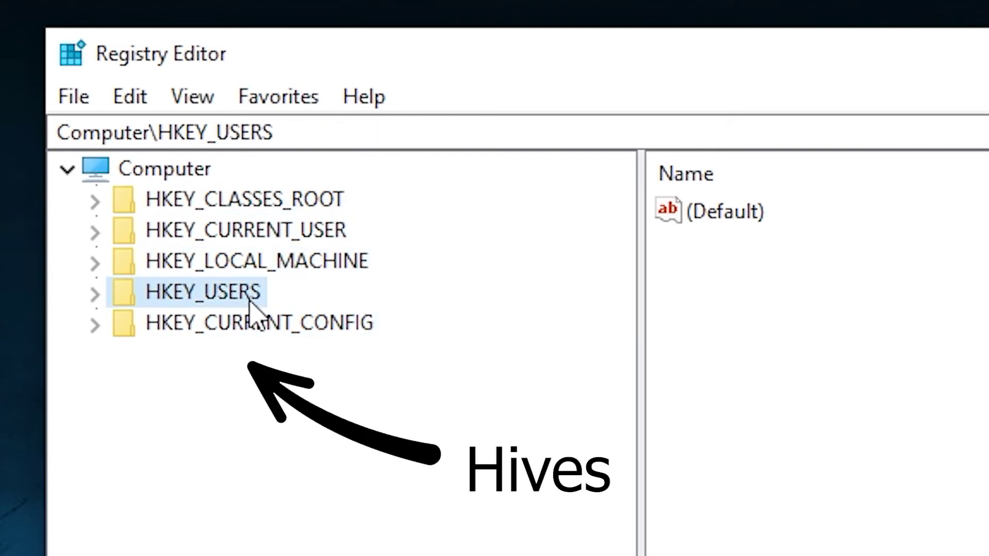
{"action": "left_click", "coordinate": [252, 323]}
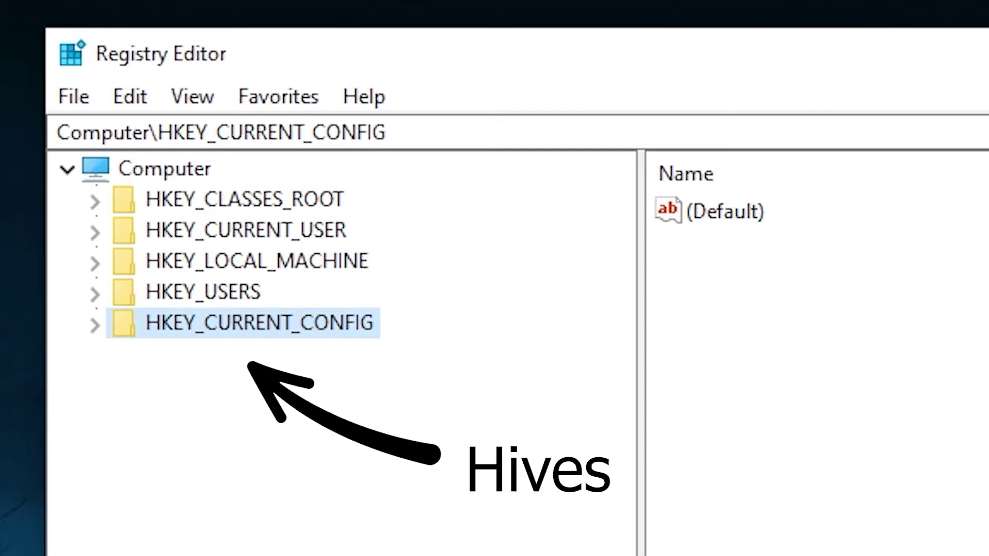
{"action": "left_click", "coordinate": [278, 205]}
{"action": "left_click", "coordinate": [281, 232]}
{"action": "left_click", "coordinate": [273, 263]}
{"action": "left_click", "coordinate": [249, 302]}
{"action": "left_click", "coordinate": [250, 327]}
{"action": "left_click", "coordinate": [281, 203]}
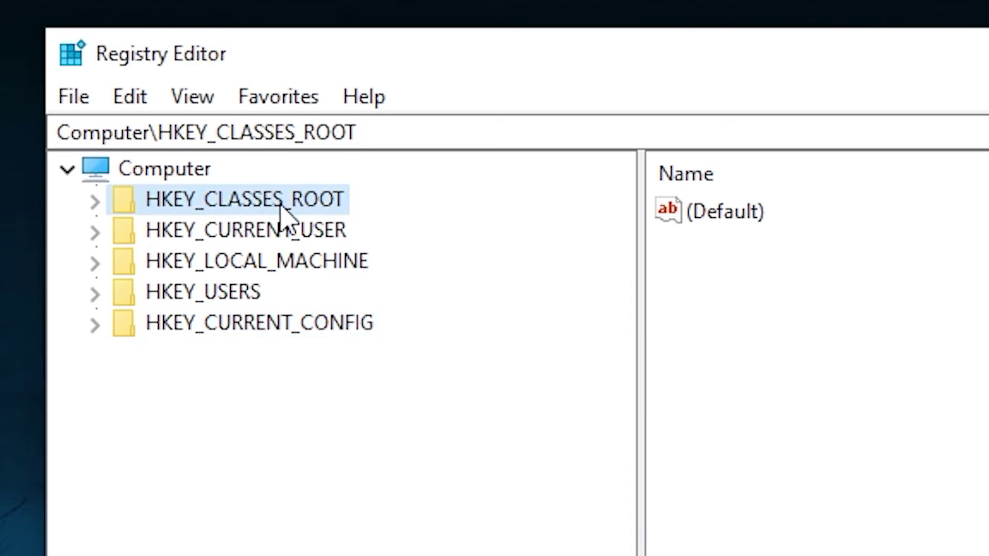
{"action": "left_click", "coordinate": [278, 229]}
{"action": "left_click", "coordinate": [273, 263]}
{"action": "left_click", "coordinate": [250, 298]}
{"action": "left_click", "coordinate": [251, 325]}
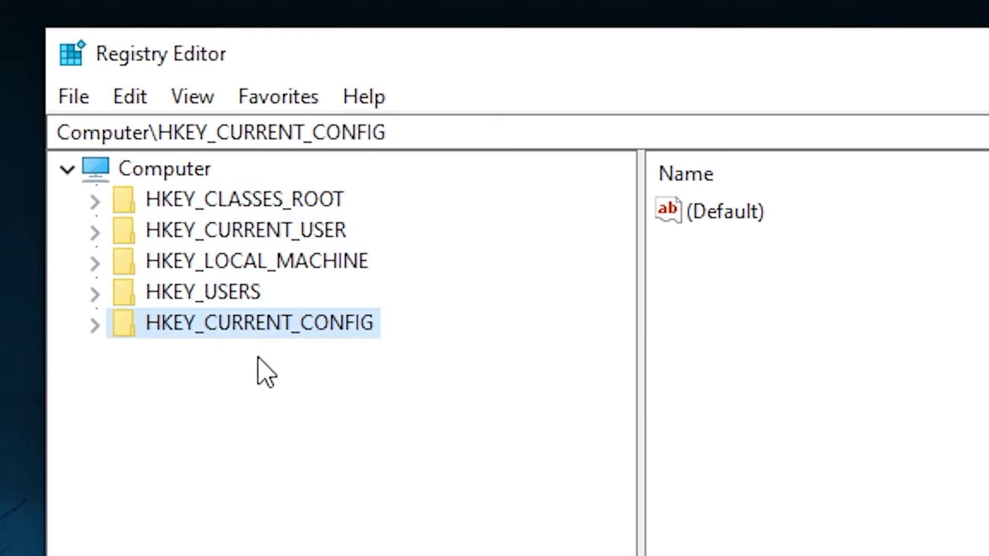
{"action": "left_click", "coordinate": [276, 204]}
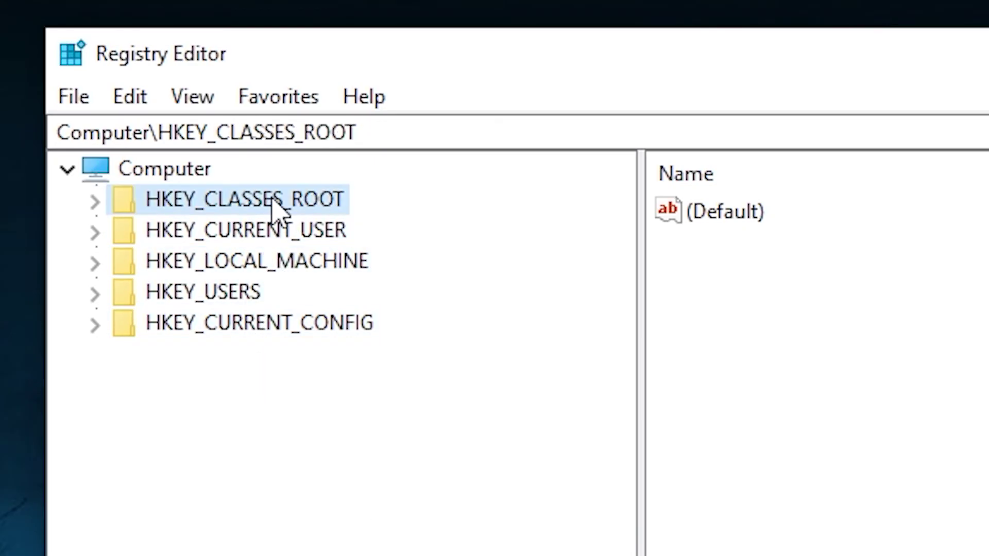